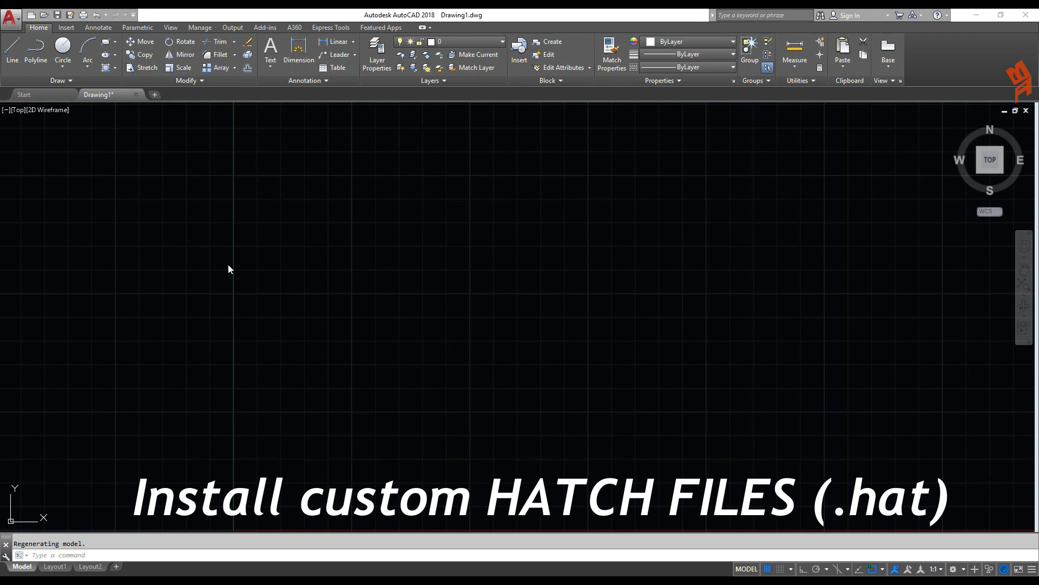
Step: Bring up the AutoCAD 2018 Support folder, check its path, then put Barrio-Hatches in front
mouse_move(87, 582)
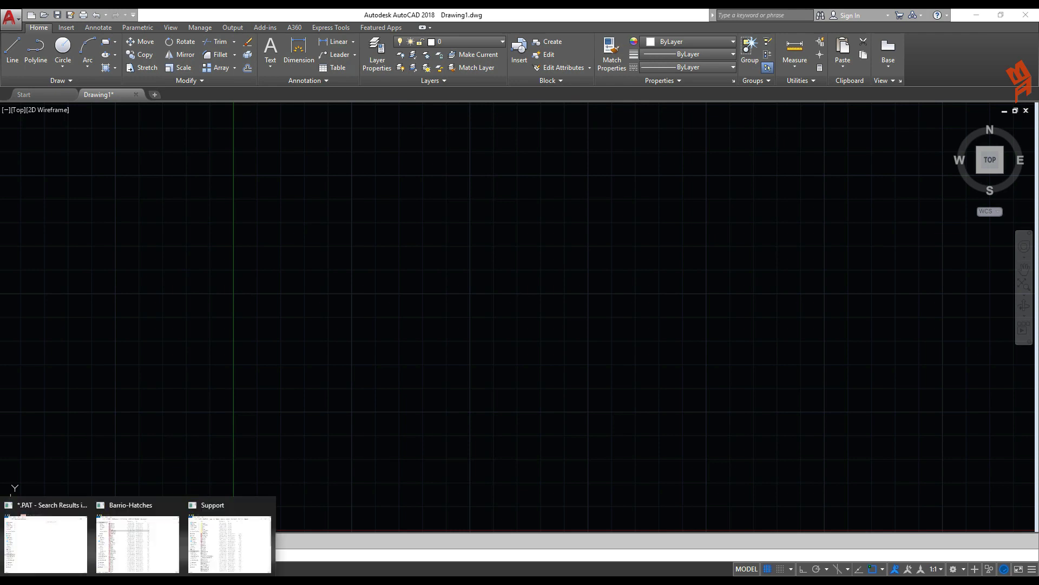
click(231, 544)
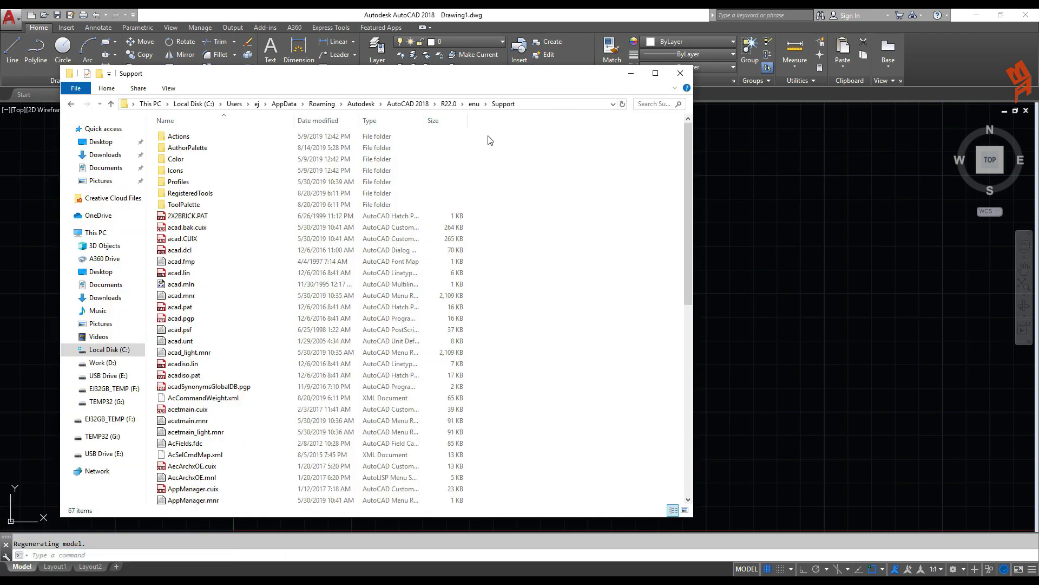
click(126, 105)
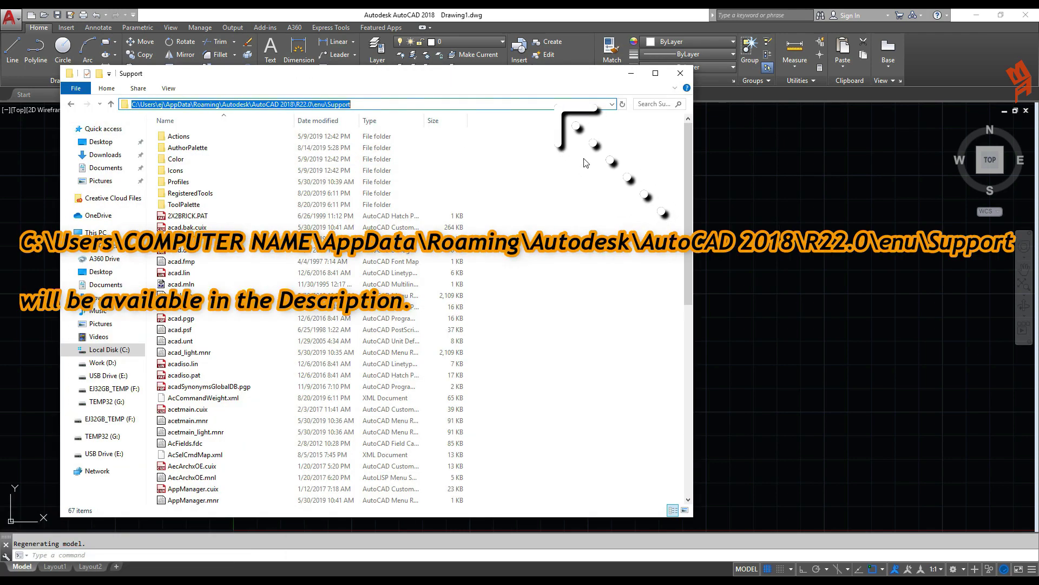
click(581, 176)
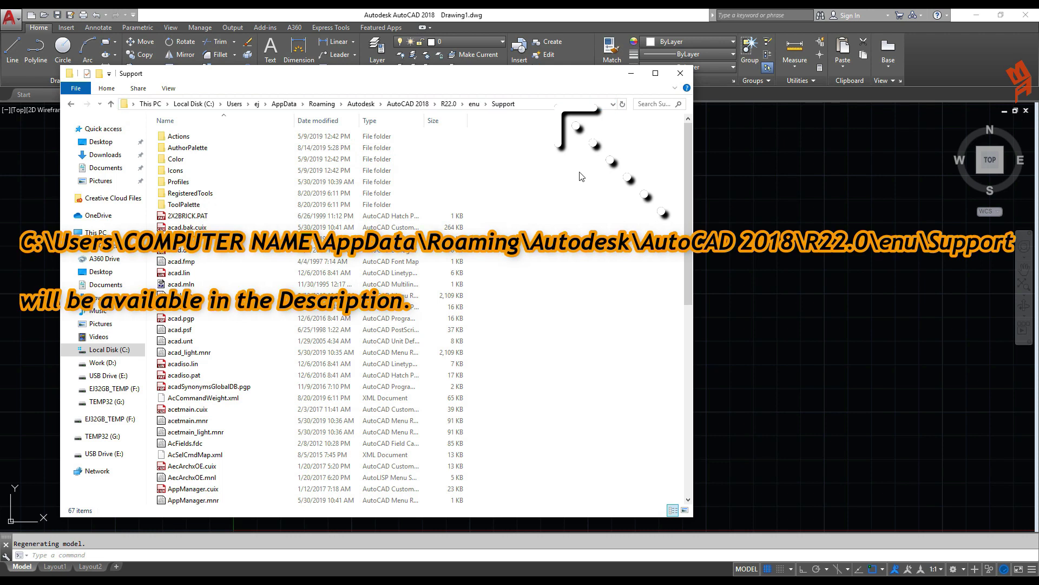
mouse_move(87, 582)
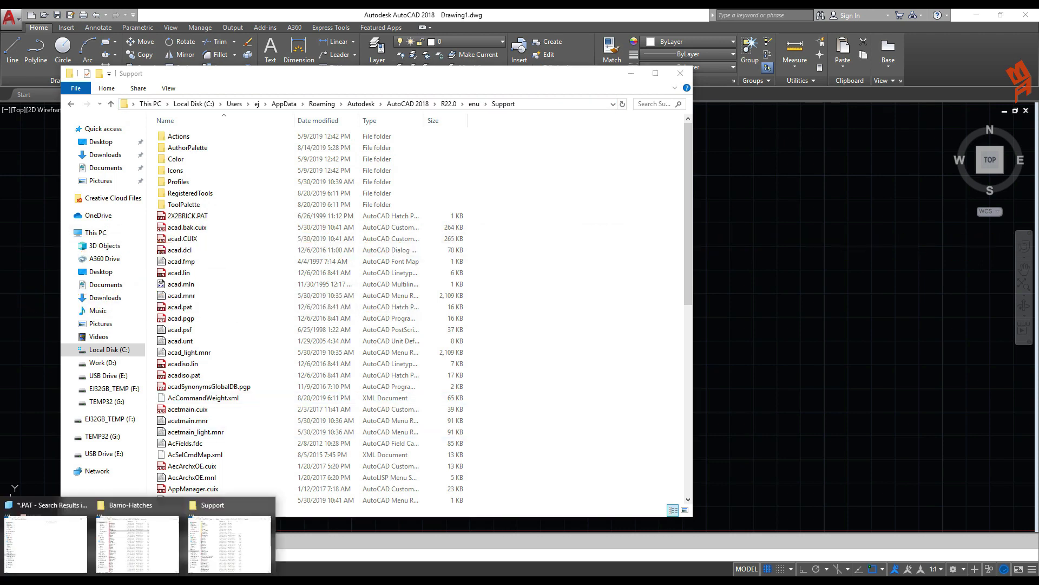
click(162, 547)
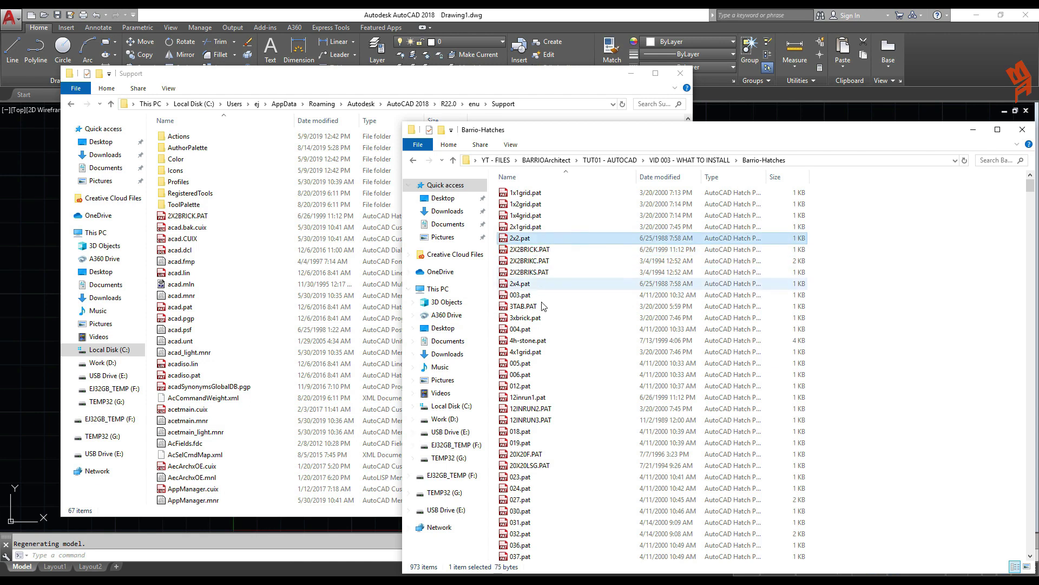
Step: Paste 2x2.pat through 12INRUN2.PAT into the Support folder, overwriting older duplicates
shift+click(552, 413)
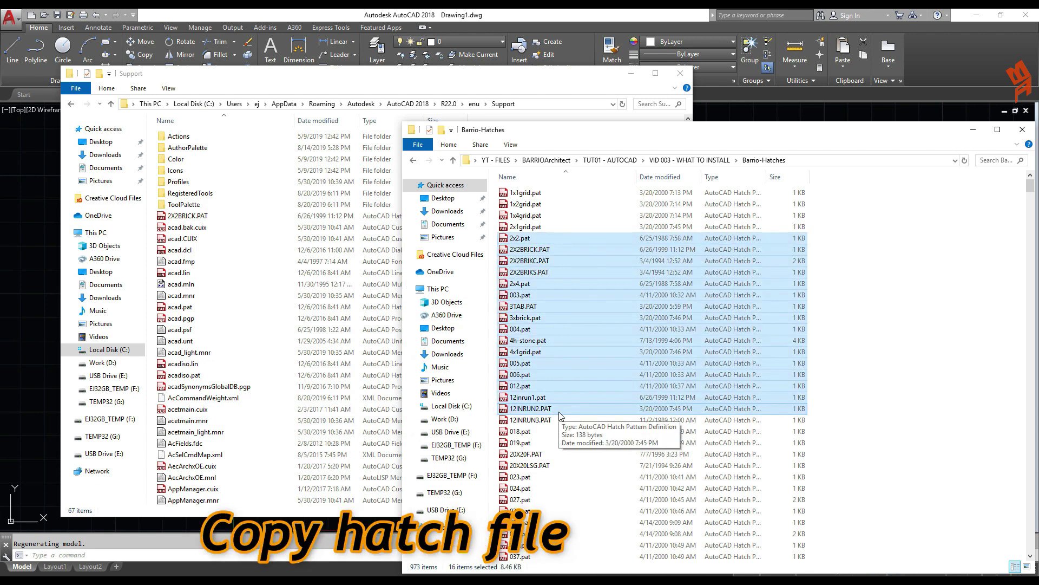
click(346, 320)
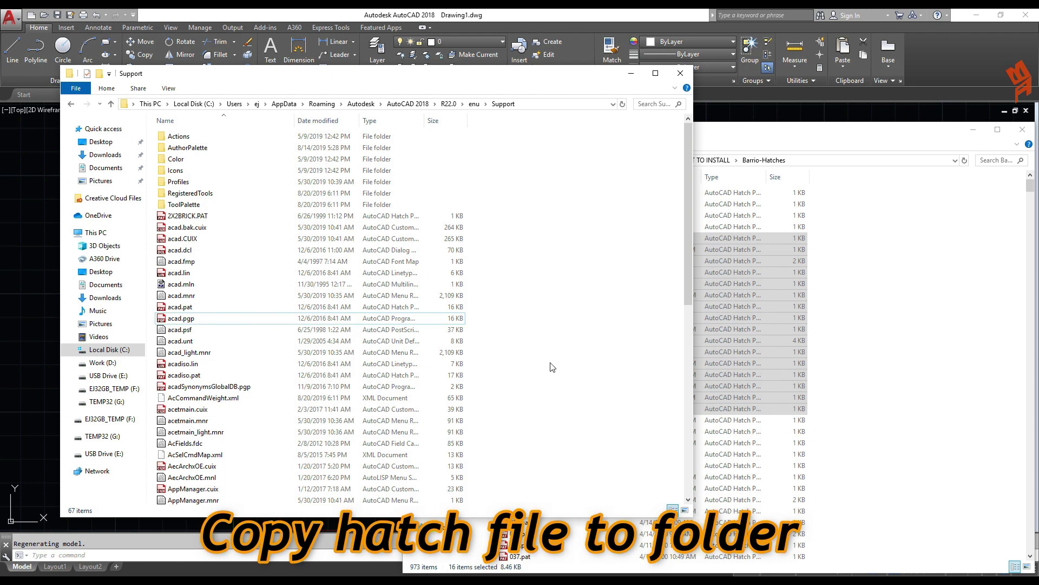
key(ctrl+v)
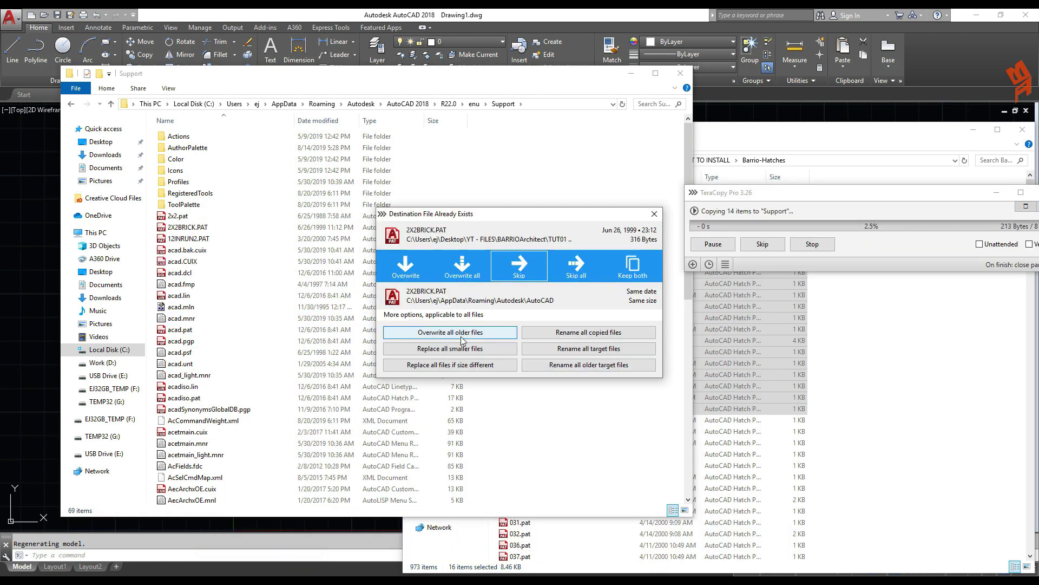
click(498, 274)
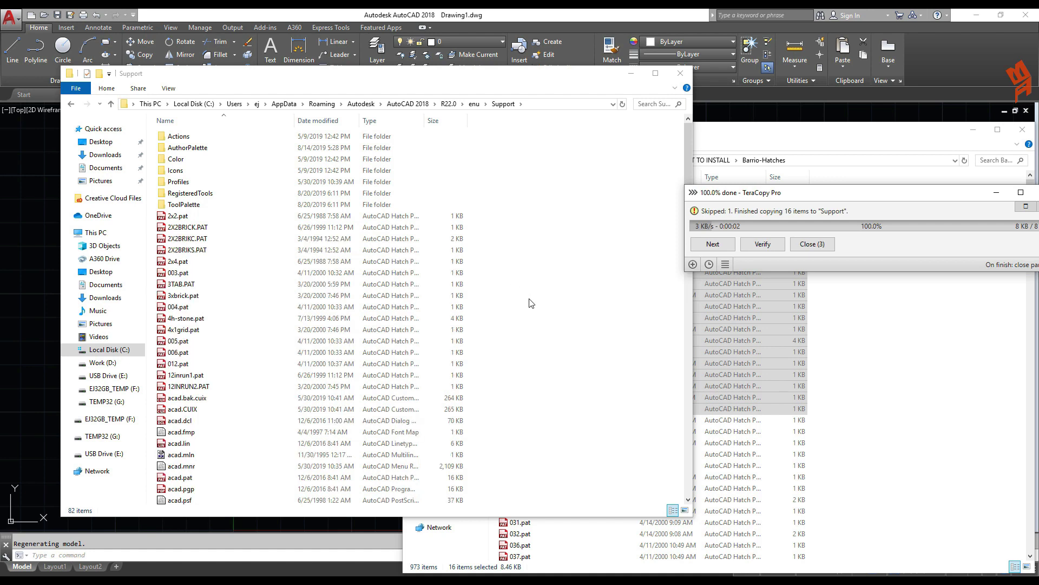
drag(779, 195, 638, 219)
click(683, 270)
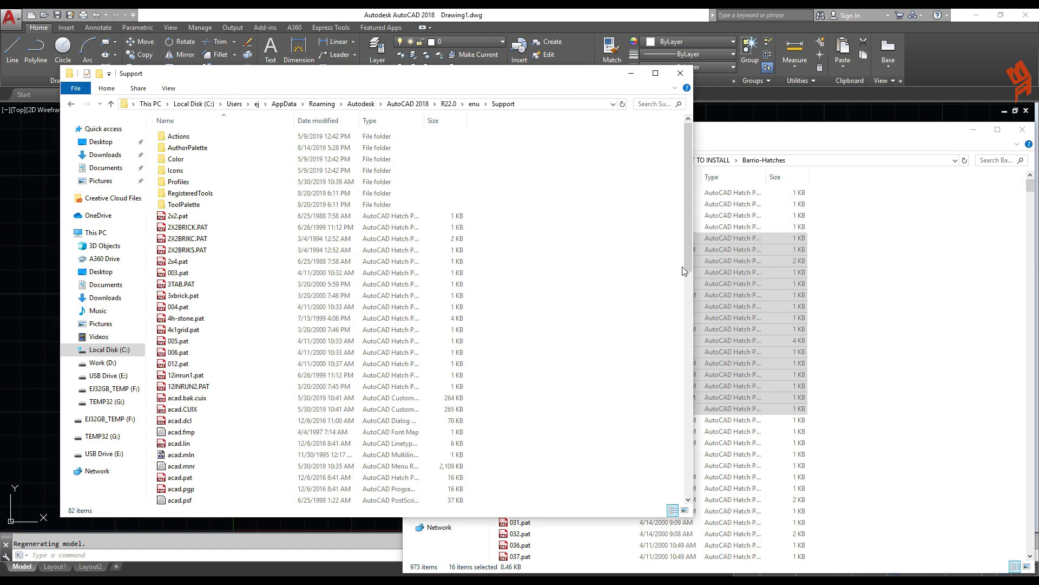
Step: Draw a test rectangle in the drawing with REC
click(45, 312)
text(REC)
key(Return)
click(355, 211)
click(815, 445)
key(Escape)
middle_drag(703, 395, 610, 368)
Step: Fill the rectangle with a hatch using the H command
text(H)
key(Return)
click(725, 272)
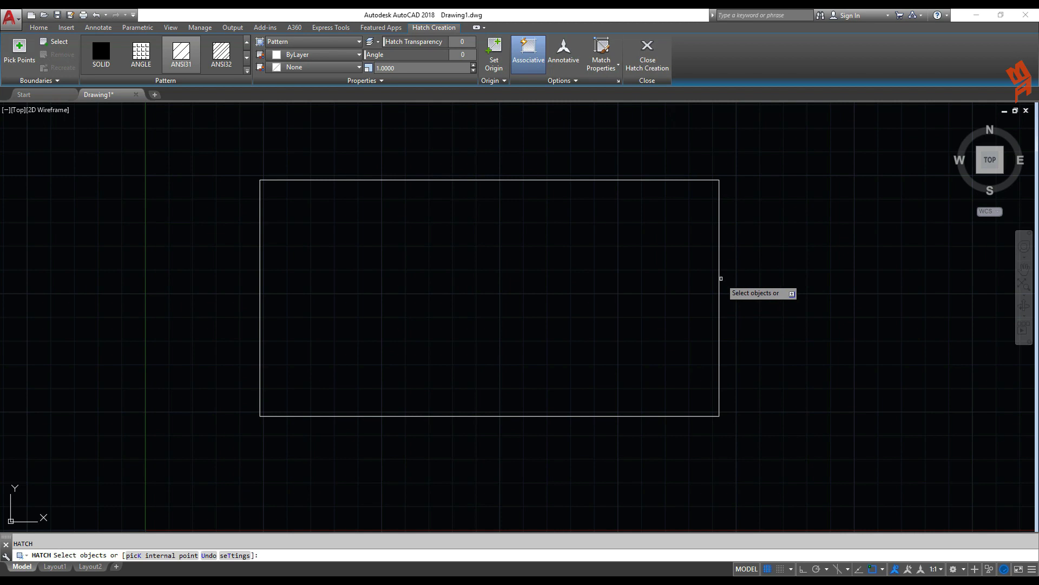
click(719, 278)
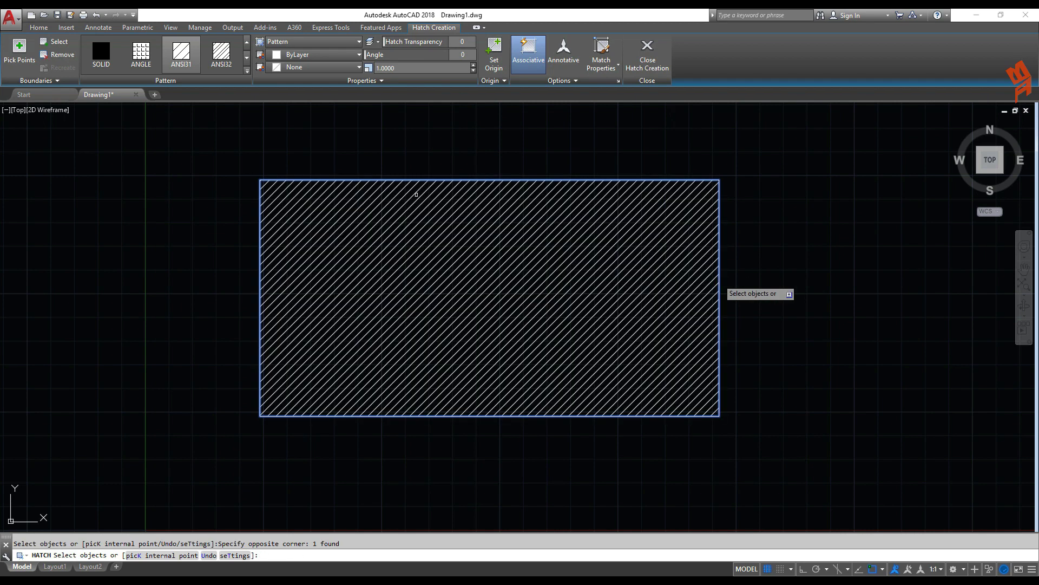
key(Return)
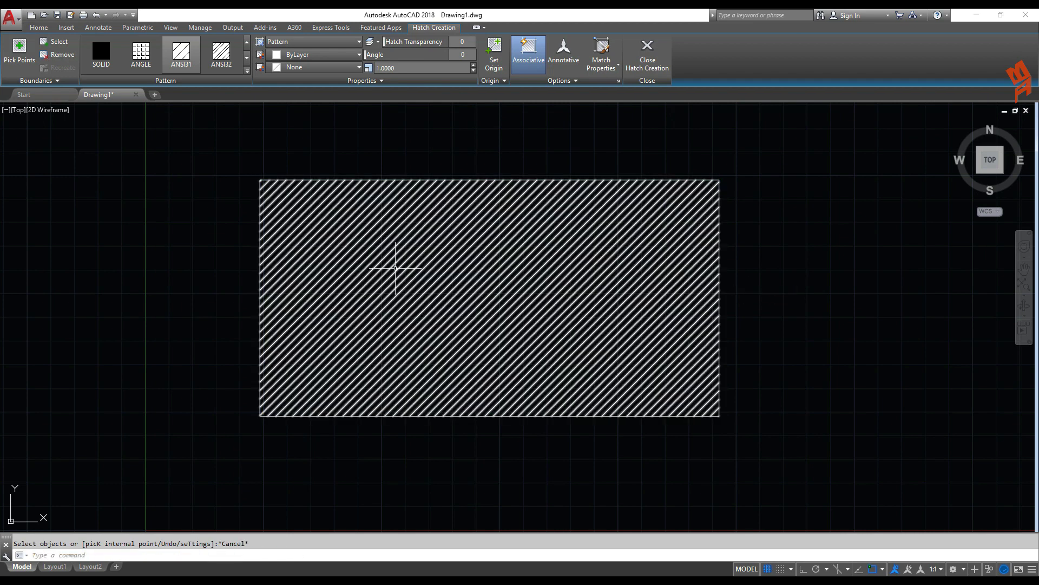
Step: Switch the hatch pattern to the newly added 3TAB pattern
click(399, 272)
click(221, 54)
click(247, 71)
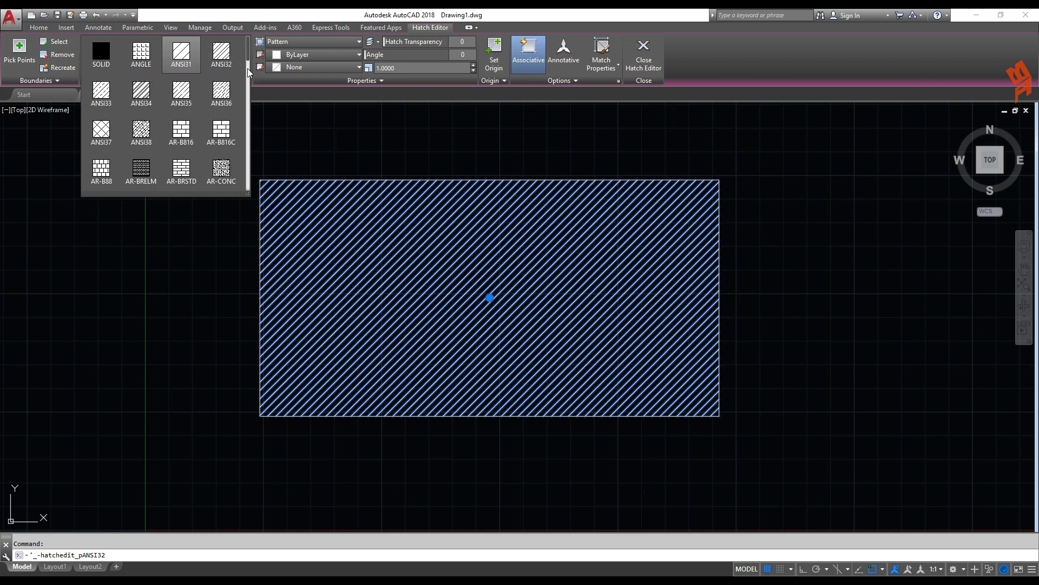
scroll(239, 150, down, 10)
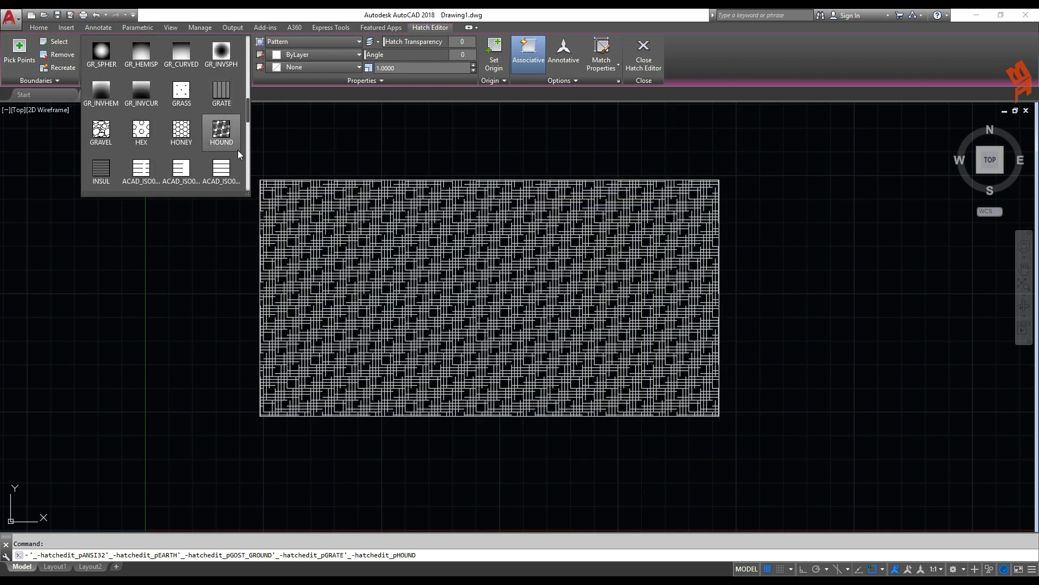
scroll(234, 160, down, 5)
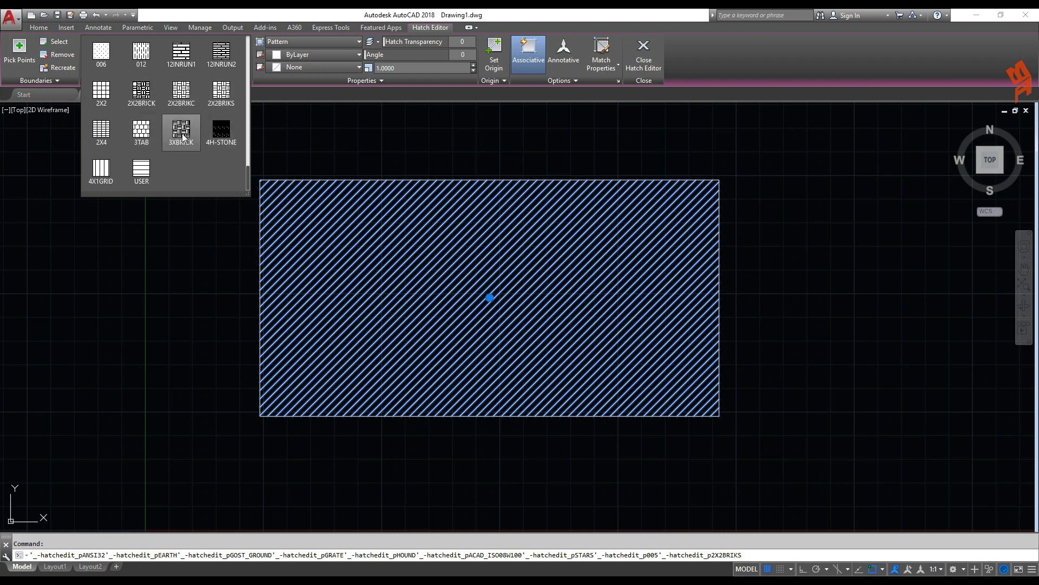
click(140, 129)
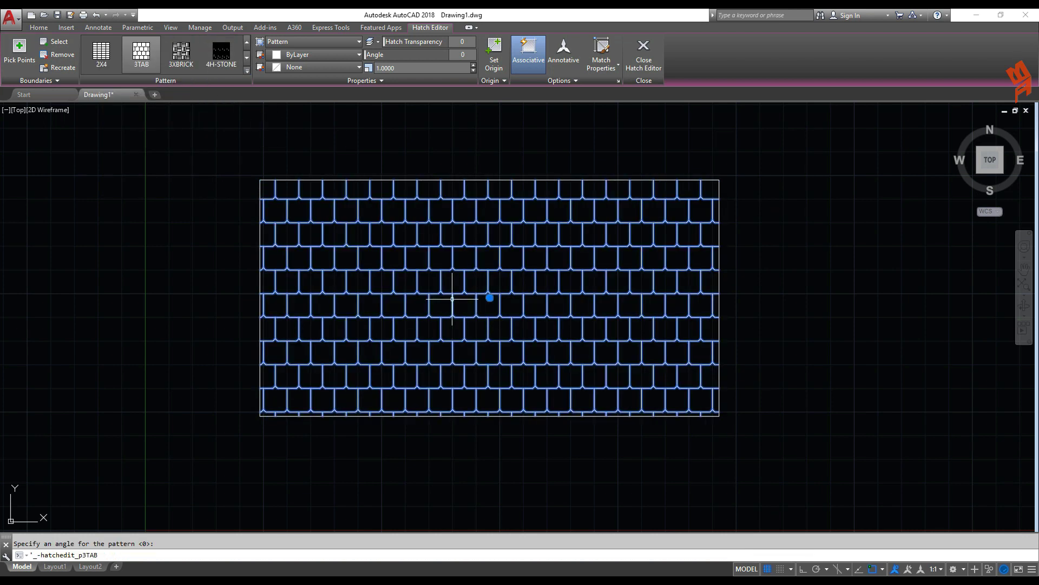
middle_drag(354, 271, 381, 288)
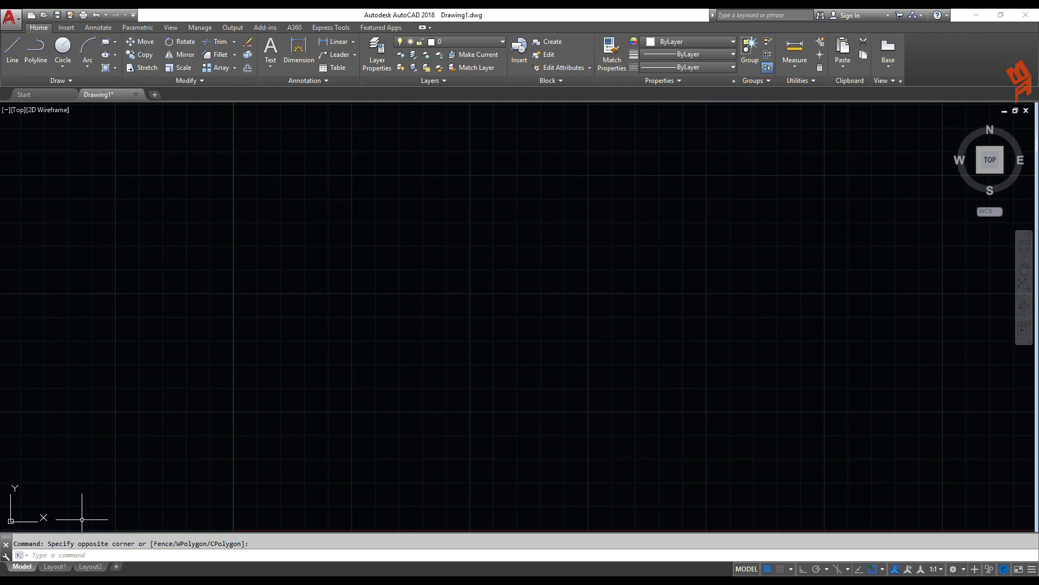
Step: Bring the Support folder forward and scroll to the end of its file list
click(231, 536)
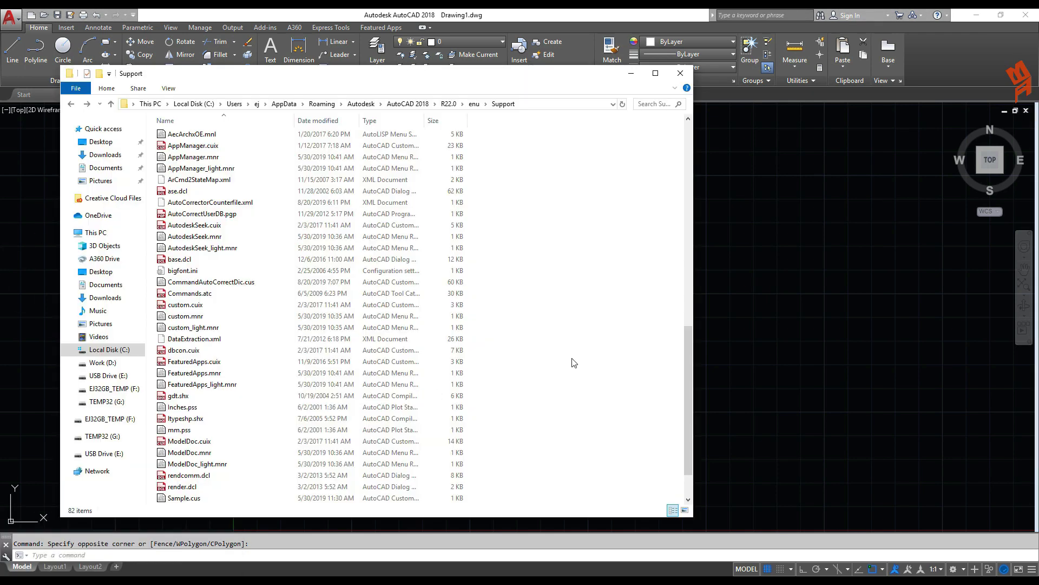
scroll(573, 363, down, 2)
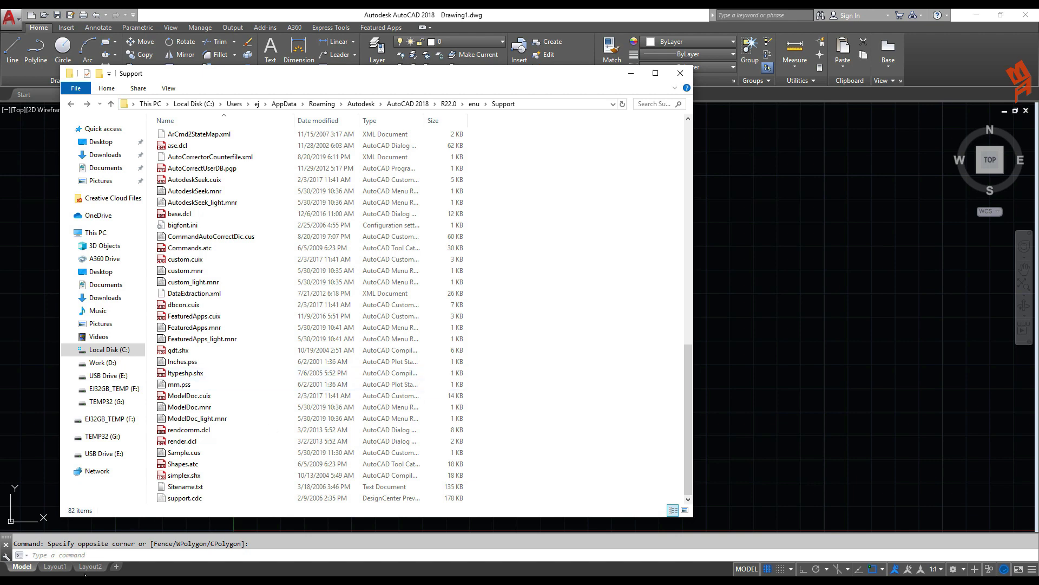
click(119, 581)
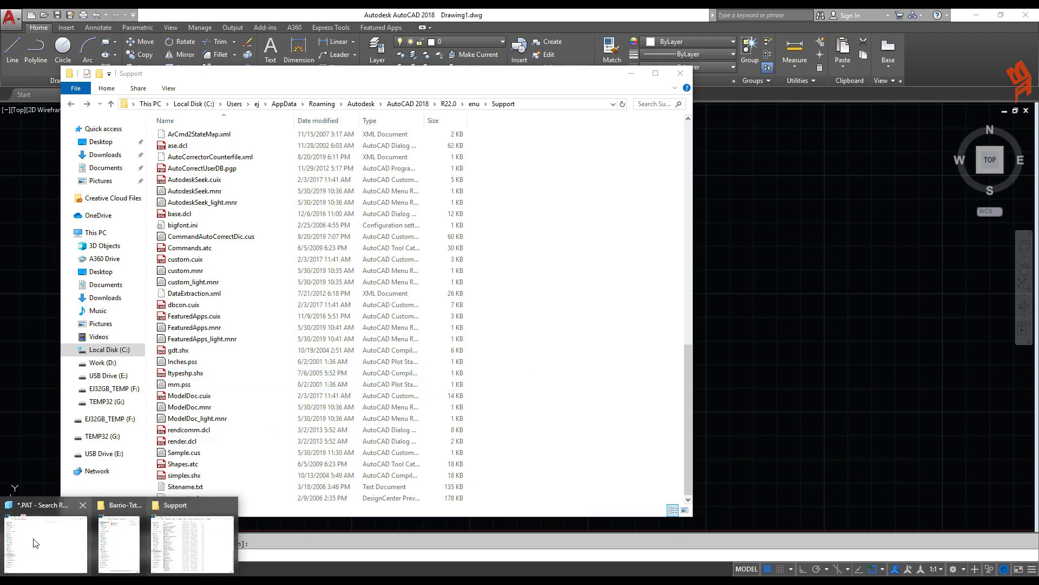
Step: Copy ARBTOOLS.SHX and NASKH.SHX from Barrio-Txt into the Support folder
click(113, 538)
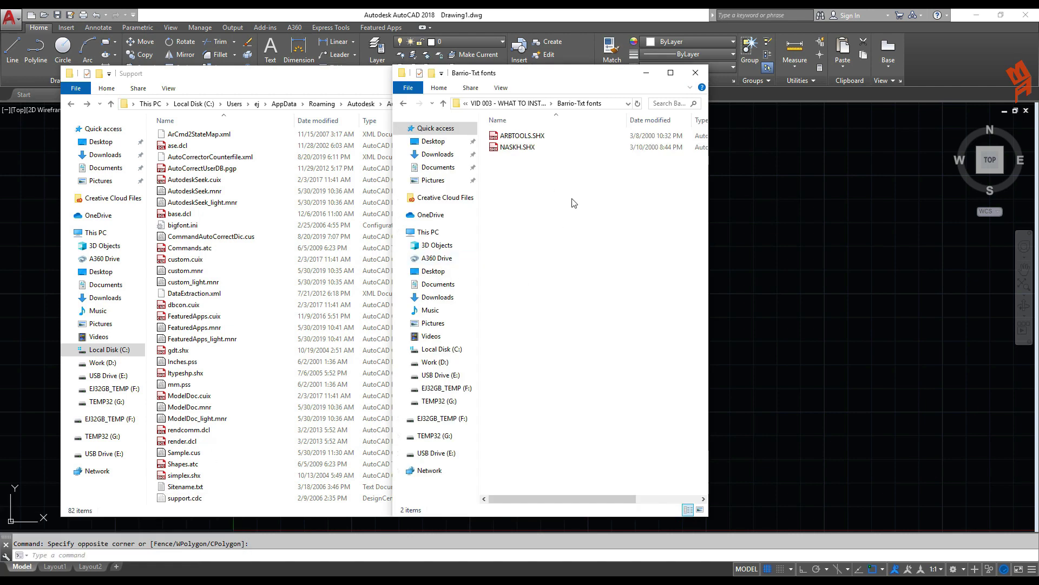
drag(573, 200, 483, 115)
click(266, 248)
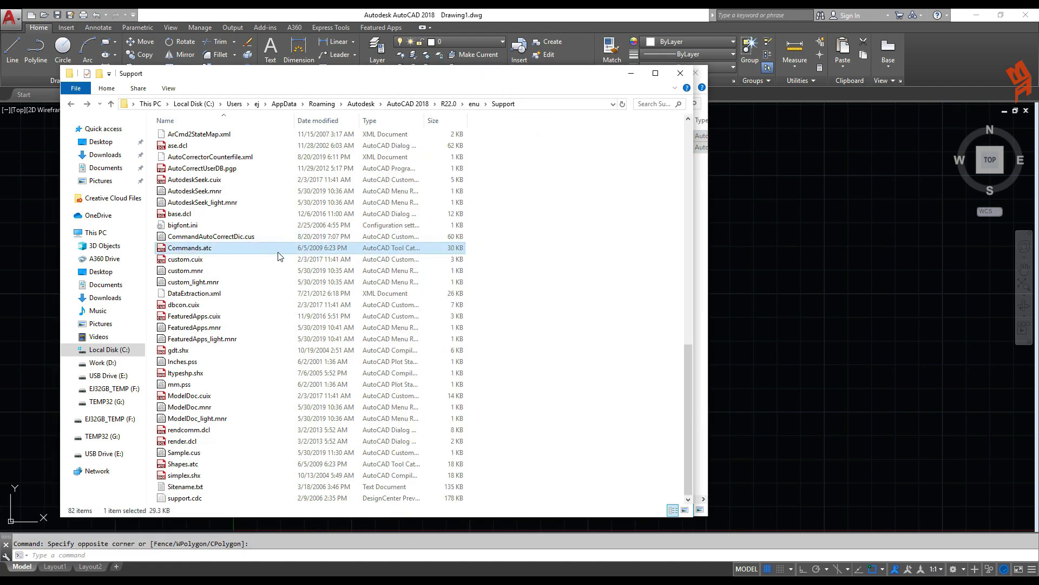
key(ctrl+v)
click(600, 301)
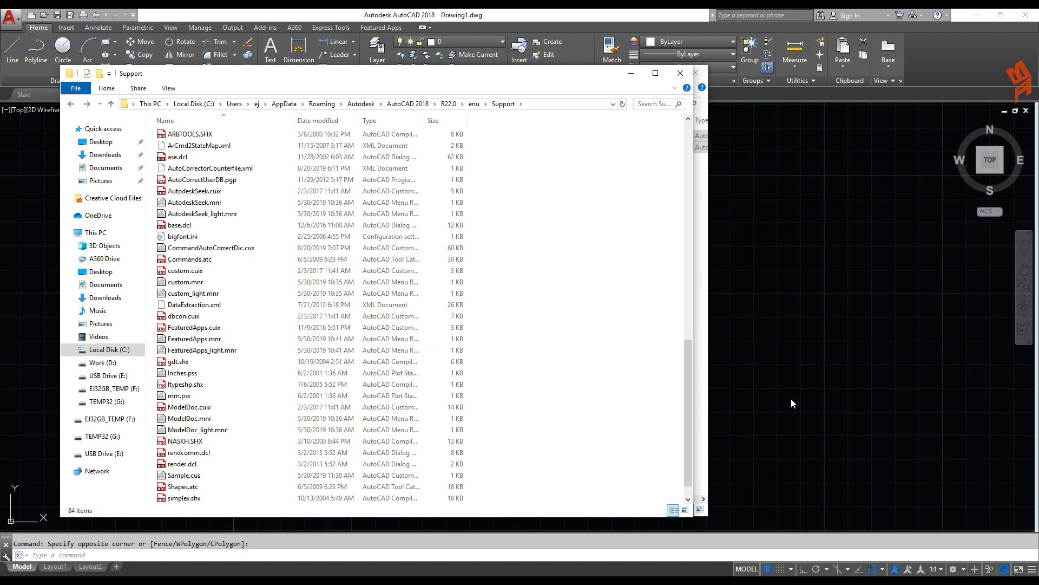
click(785, 386)
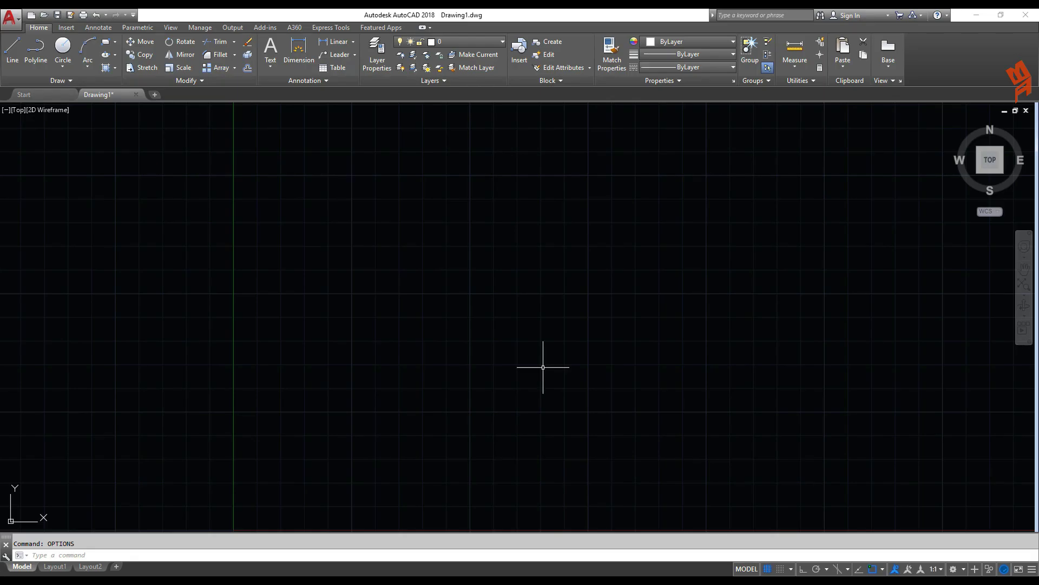
Step: Open Drawing Window Colors from the Display settings of OPTIONS
text(OPTIONS)
key(Return)
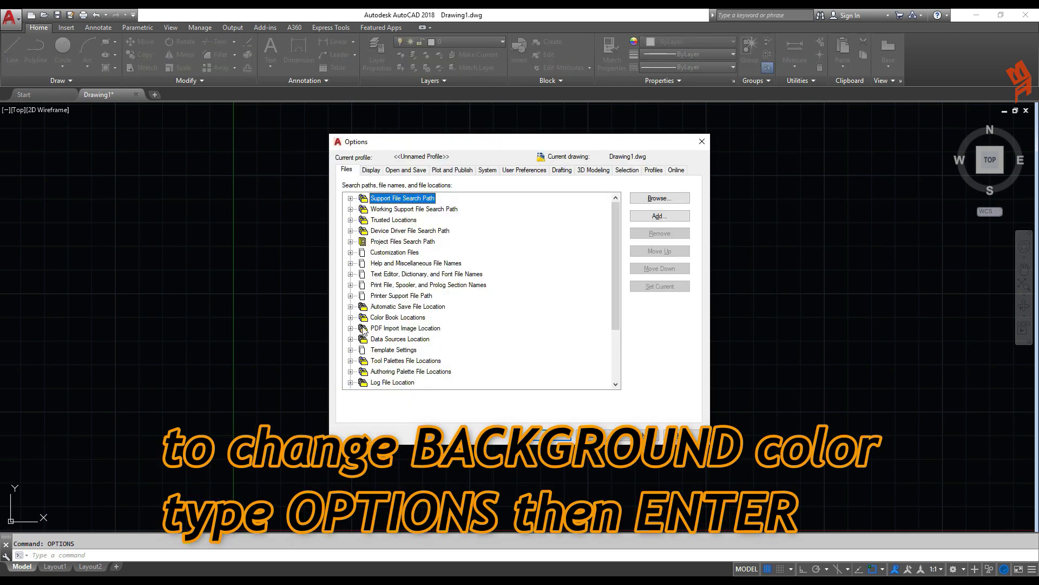
click(369, 170)
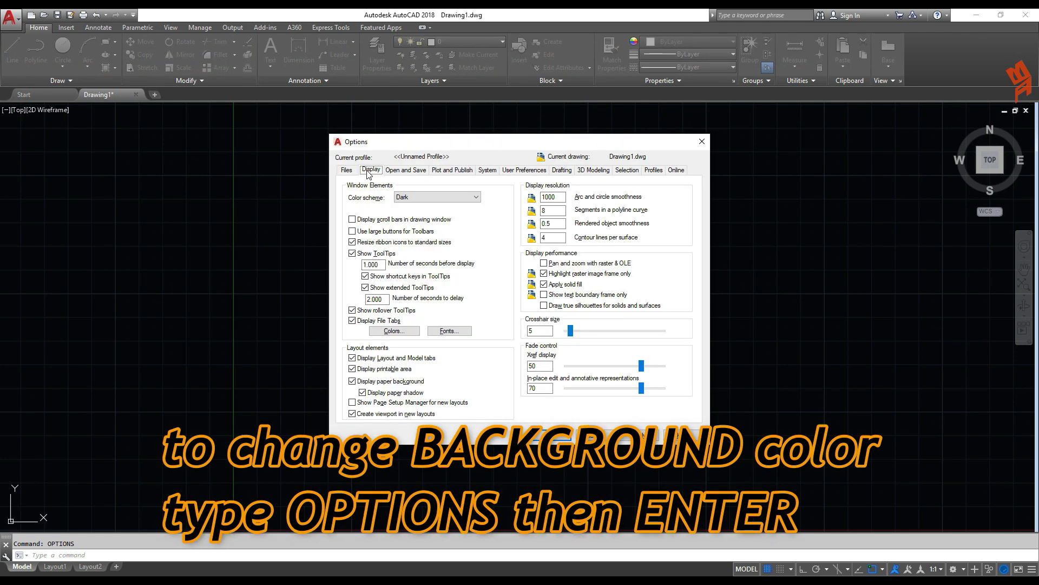
click(404, 332)
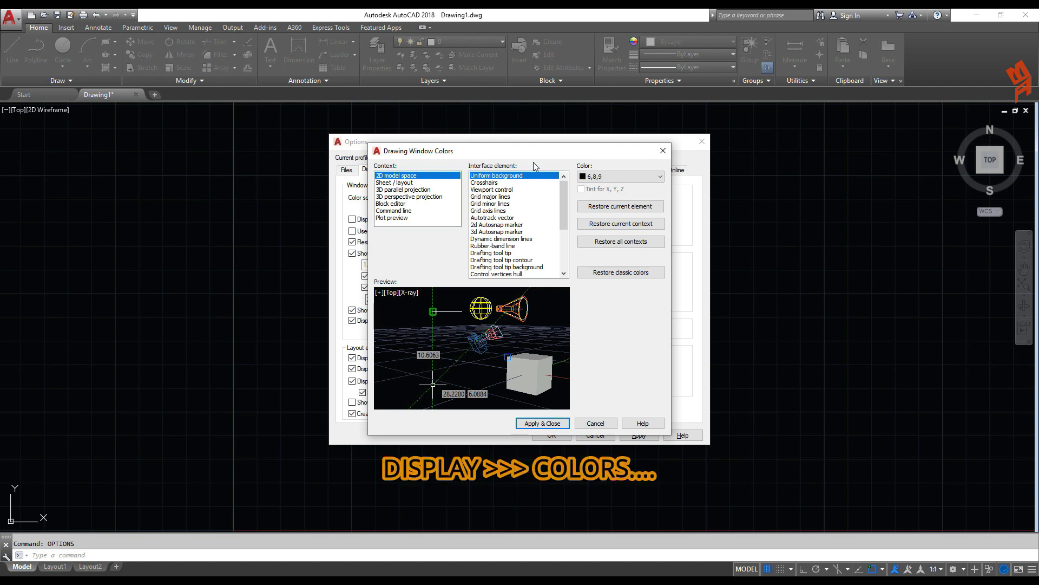
Step: Keep layout background 54,54,54 and block editor 8,8,8, then apply and close Options
click(619, 177)
click(618, 177)
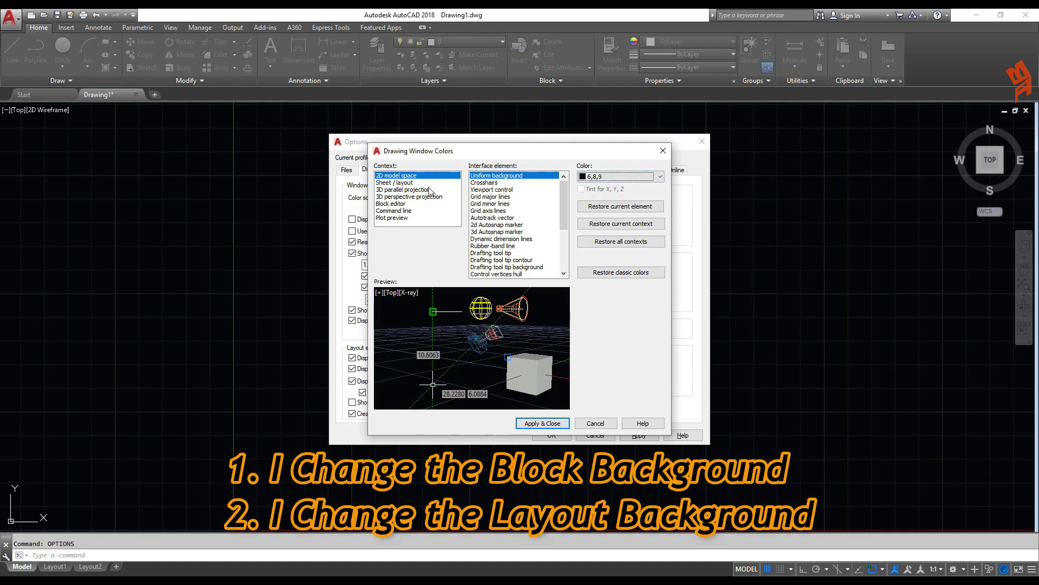
click(407, 183)
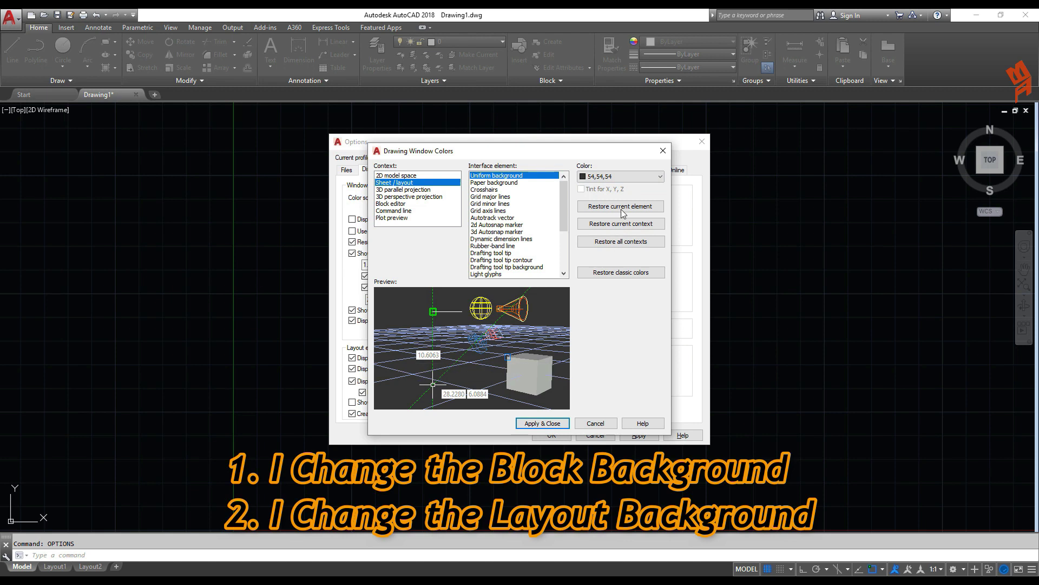
click(635, 178)
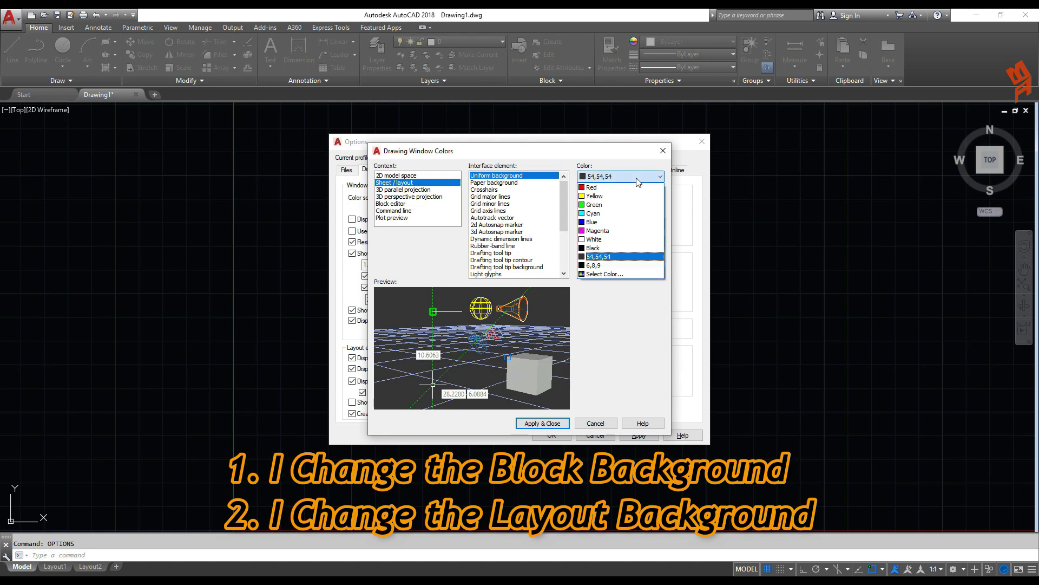
click(447, 331)
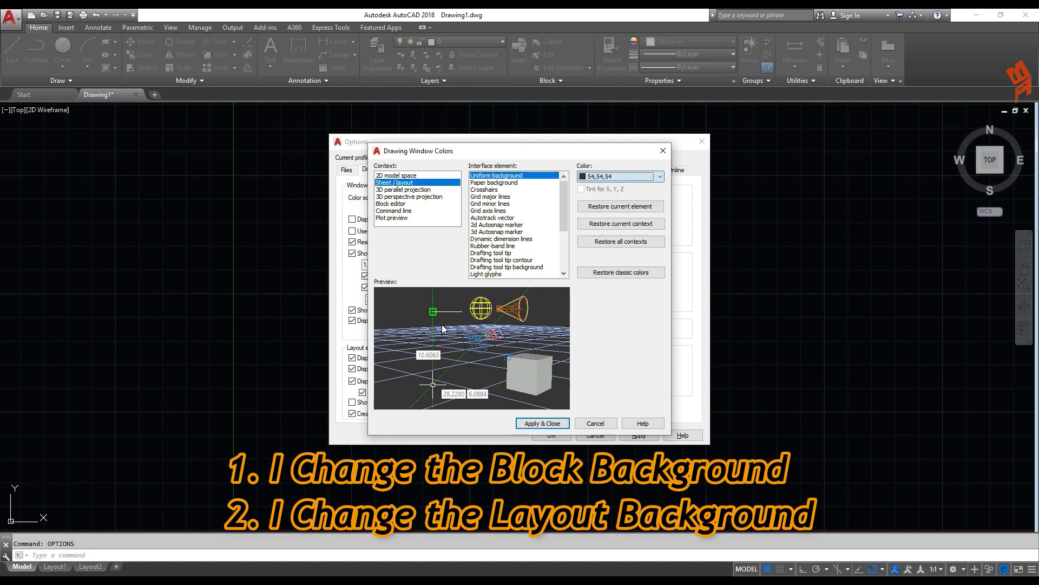
click(408, 204)
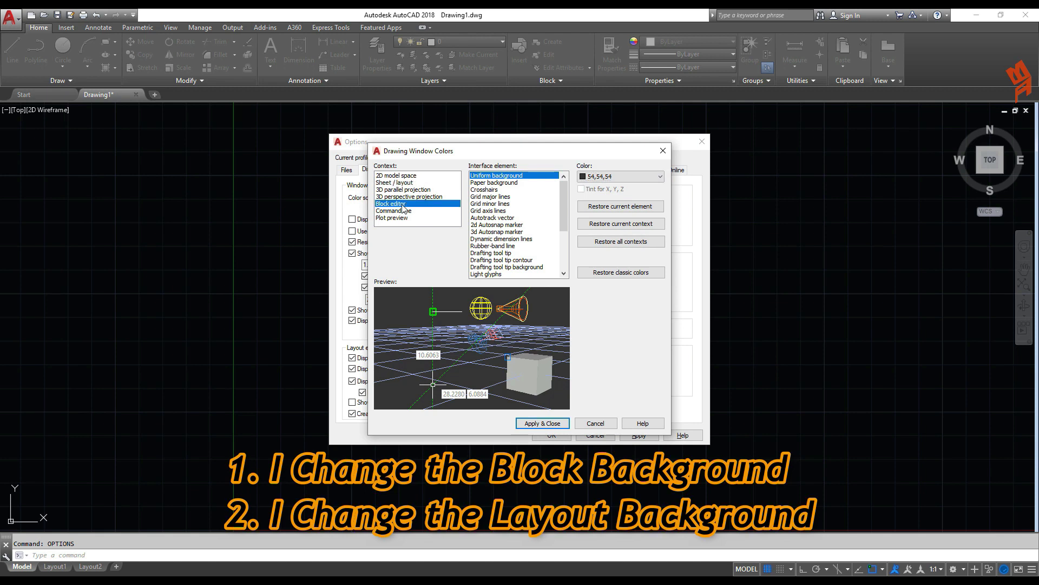
click(608, 177)
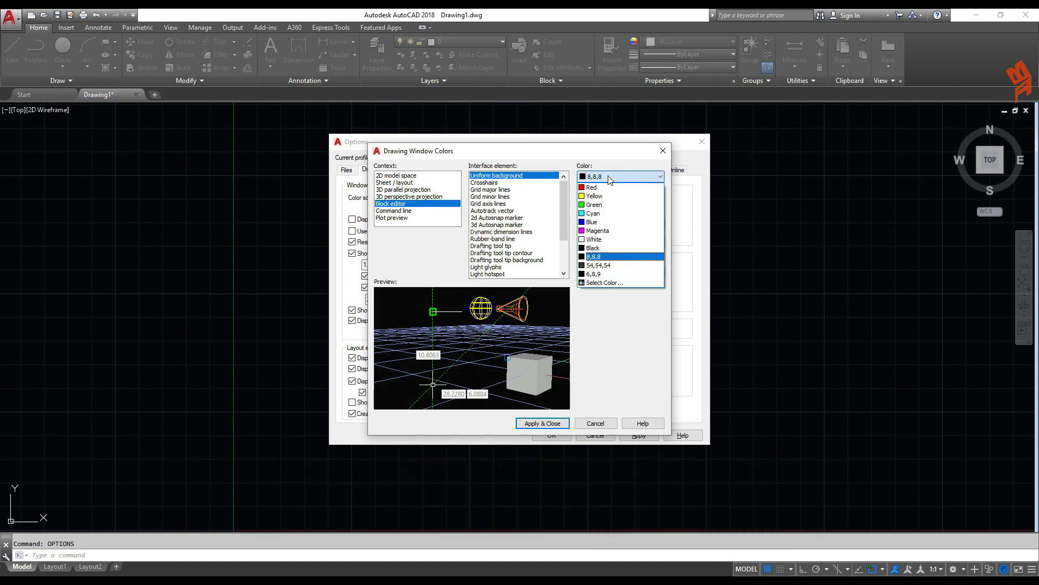
click(610, 178)
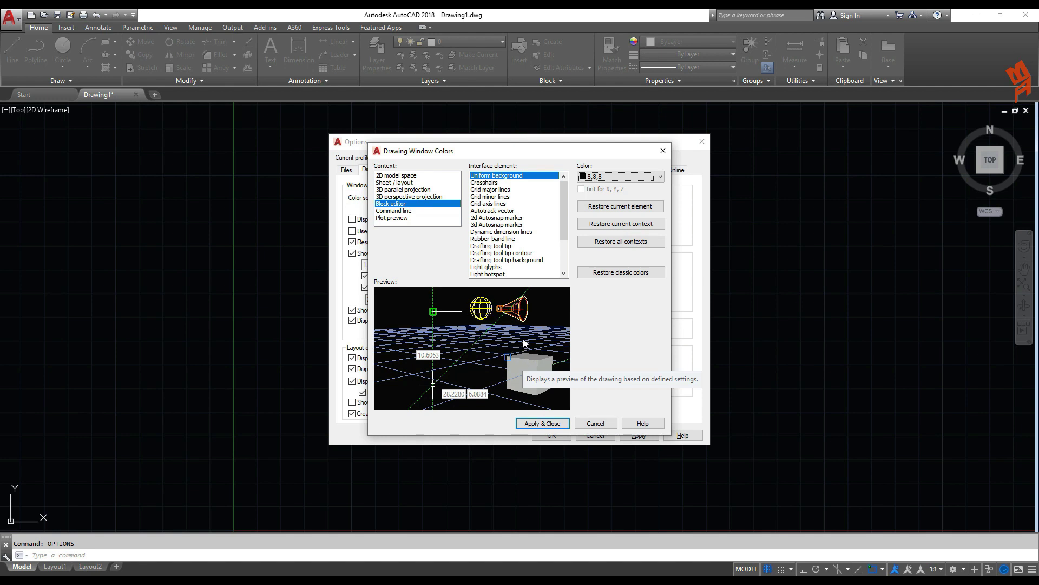
click(561, 426)
click(560, 436)
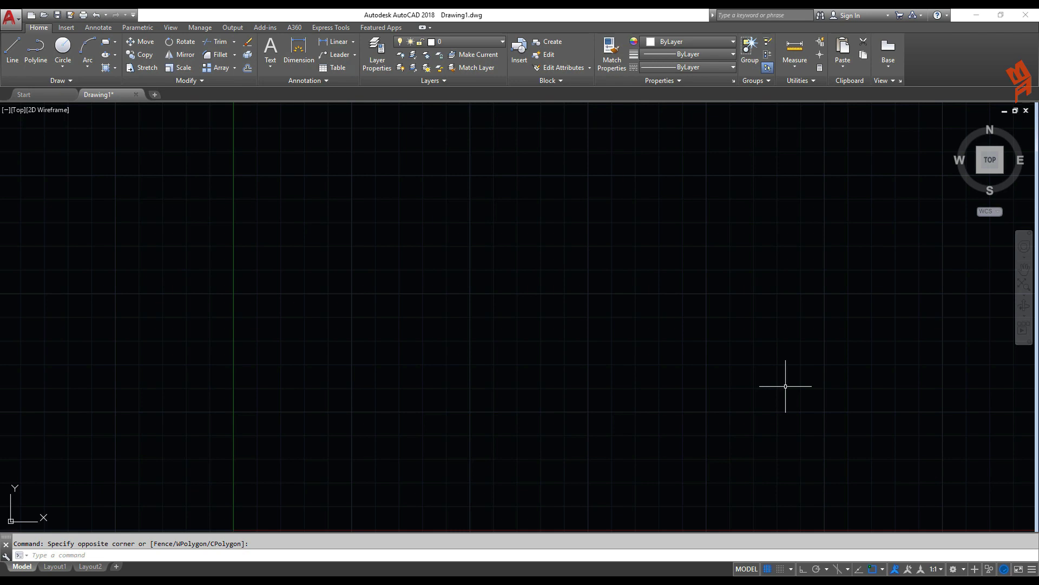
Step: In PLOT, set the plot style table to Grayscale.ctb for all layouts
text(PLOT)
key(Return)
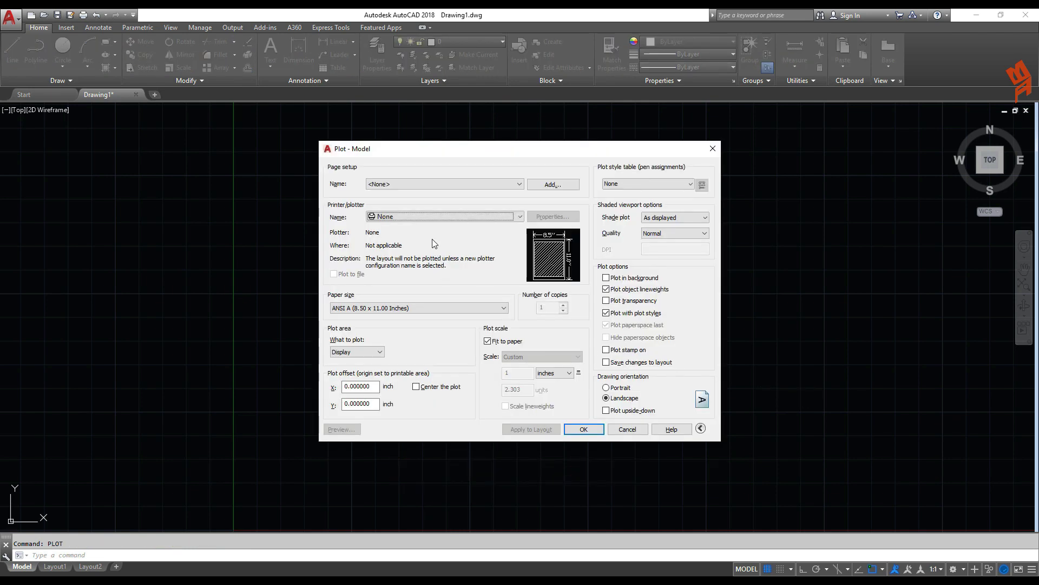
click(641, 183)
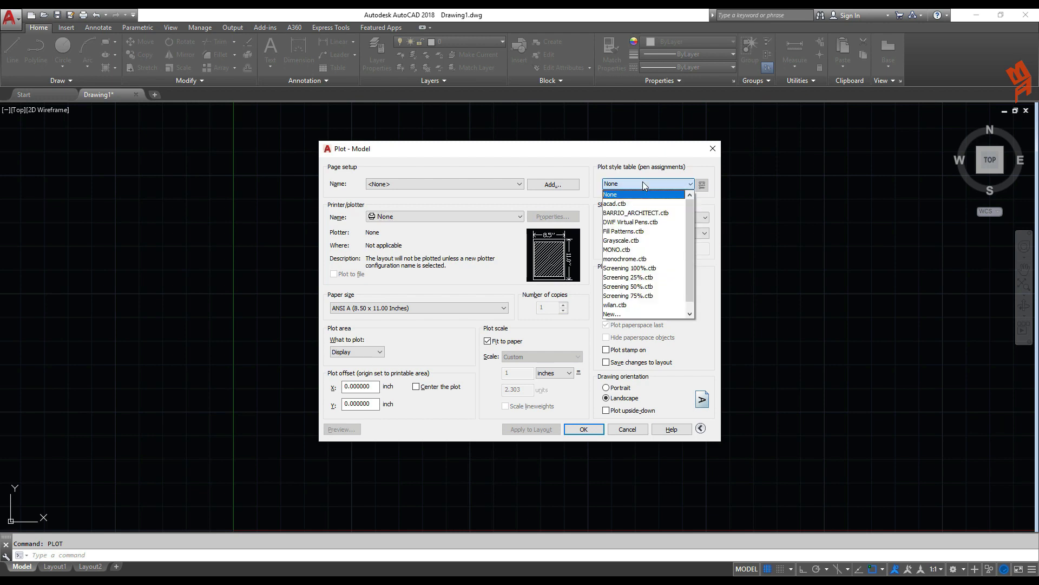
click(401, 262)
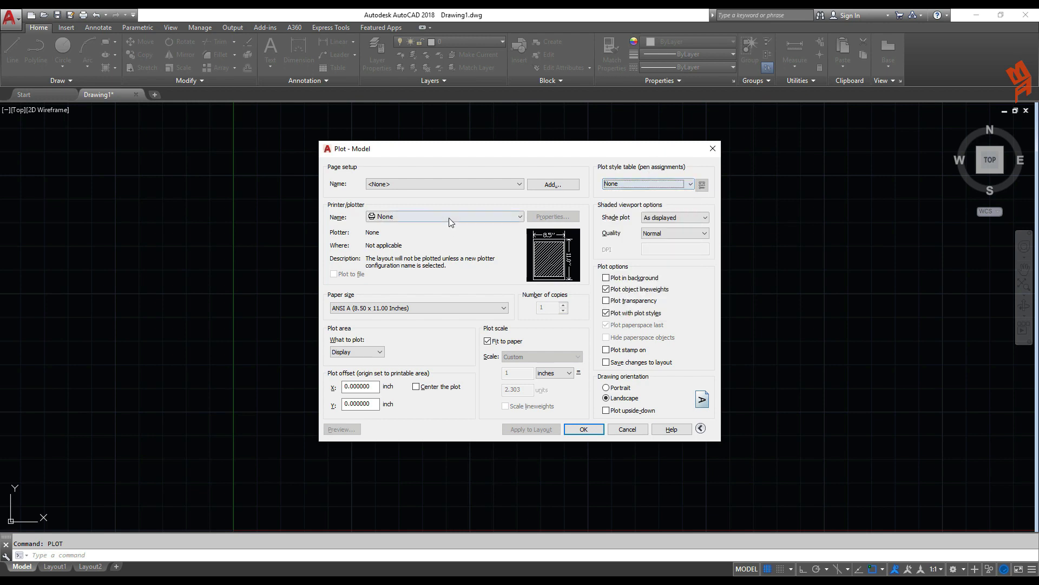
click(625, 186)
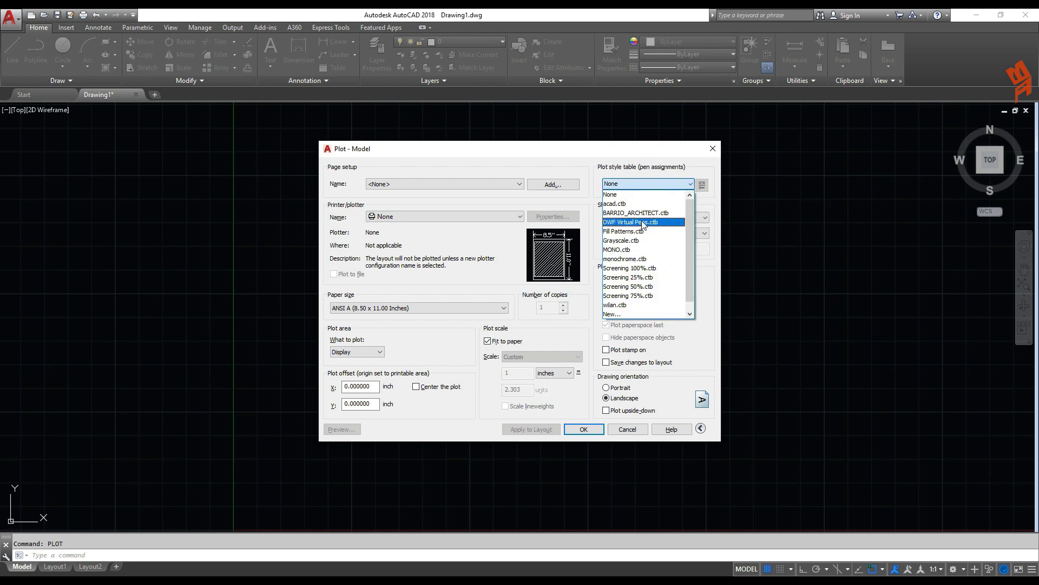
click(638, 241)
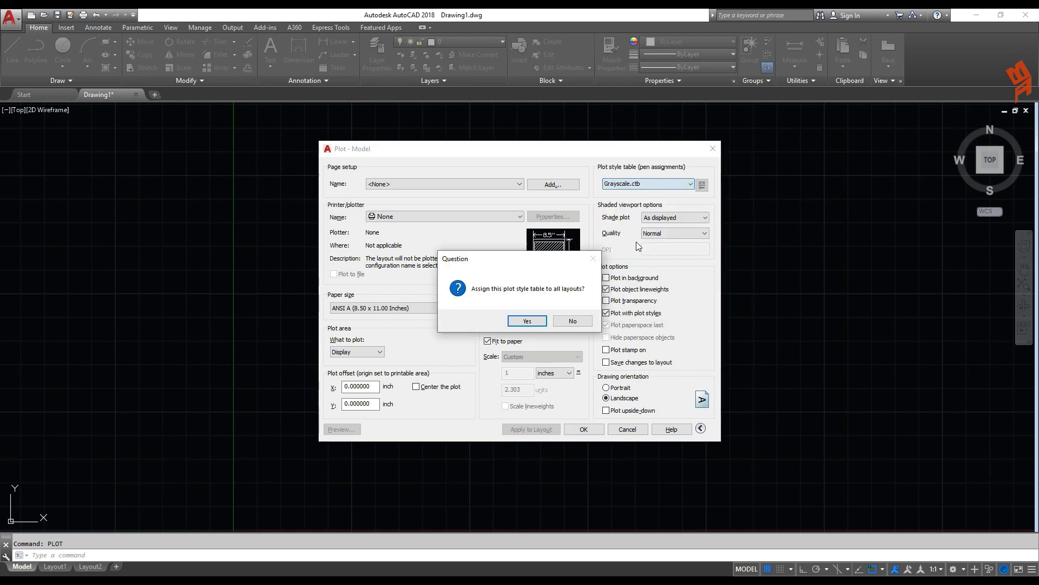
click(535, 323)
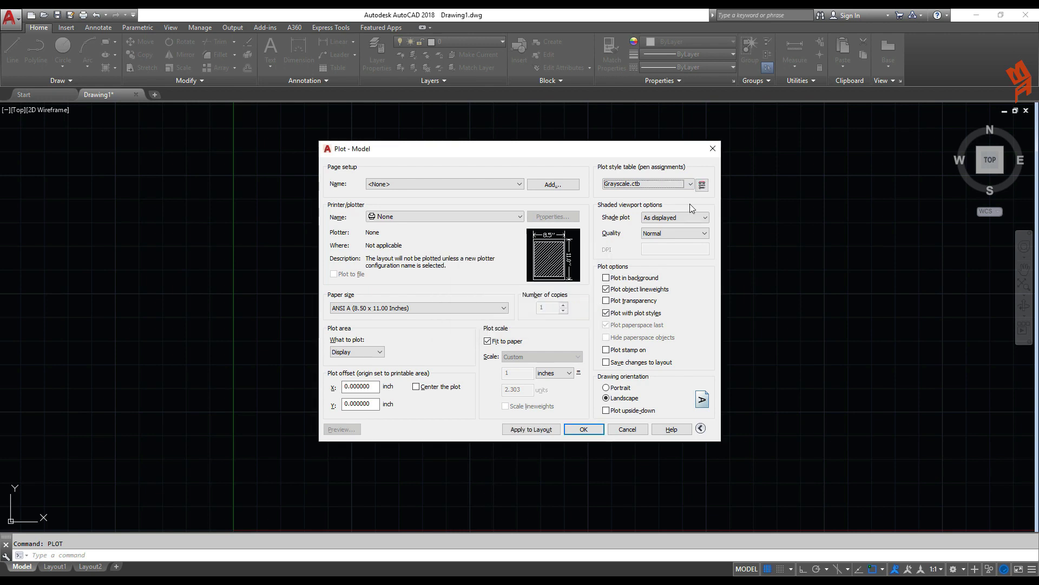
Step: Open the Grayscale.ctb Save As dialog and select BARRIO_ARCHITECT.ctb in Barrio-Printing Standard
click(703, 185)
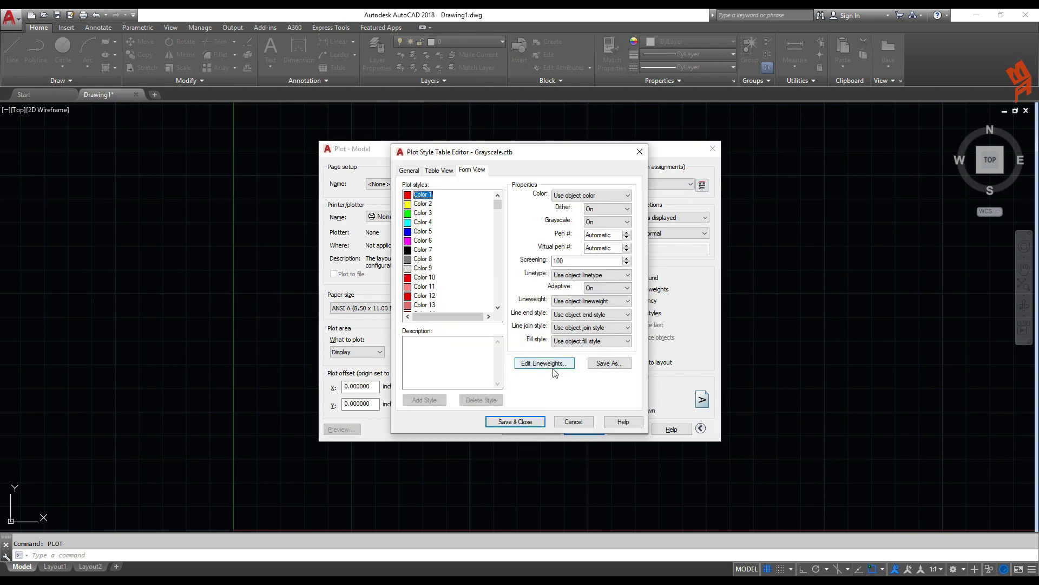
click(609, 363)
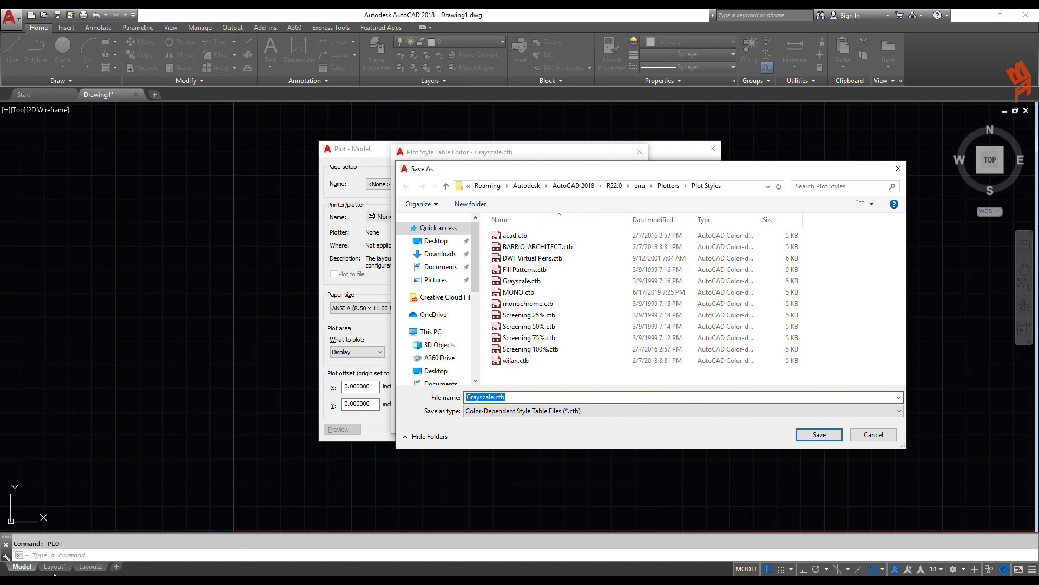
click(119, 584)
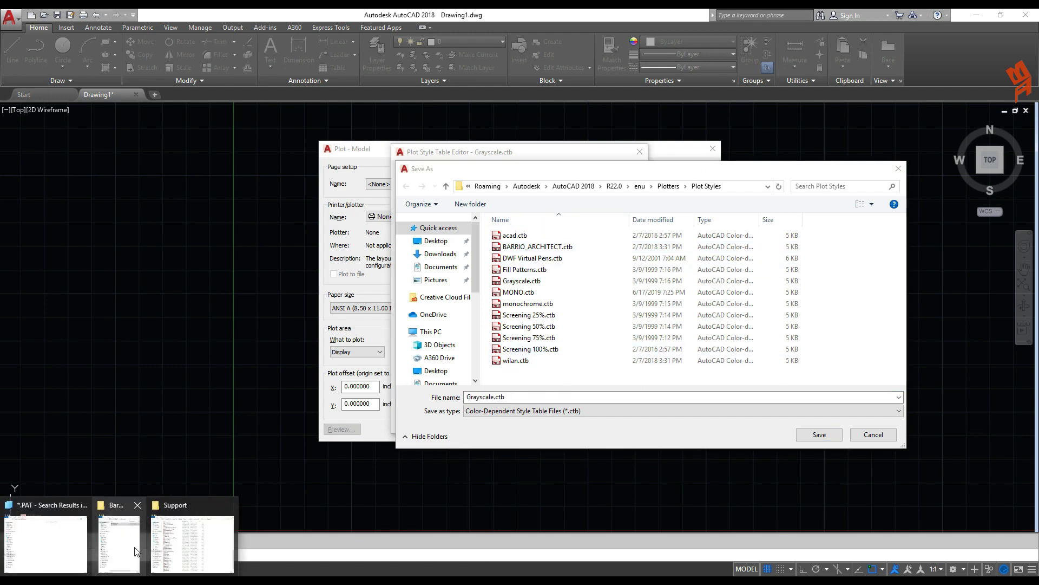
click(637, 348)
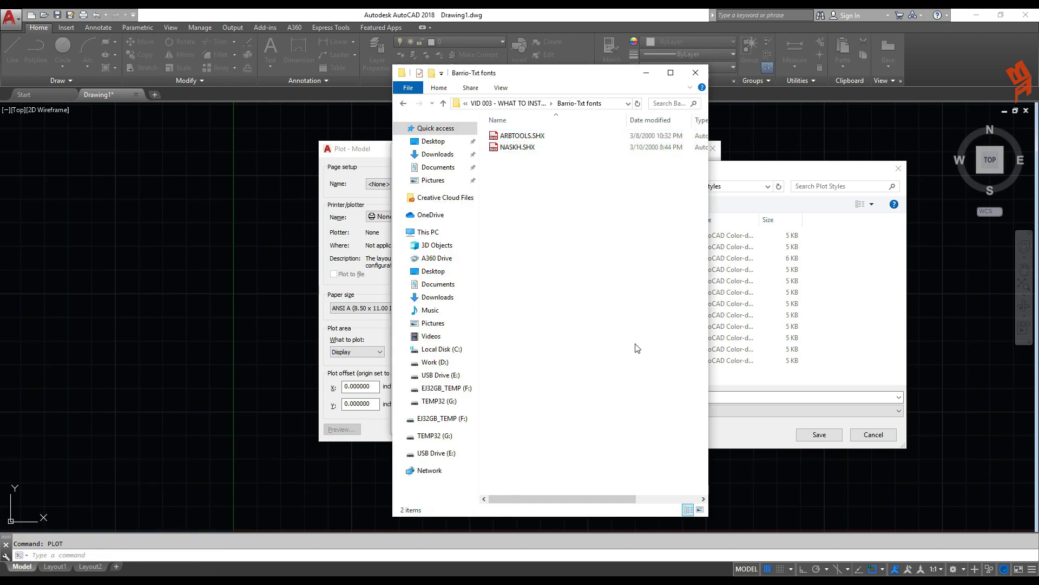
key(BackSpace)
click(546, 219)
double_click(540, 162)
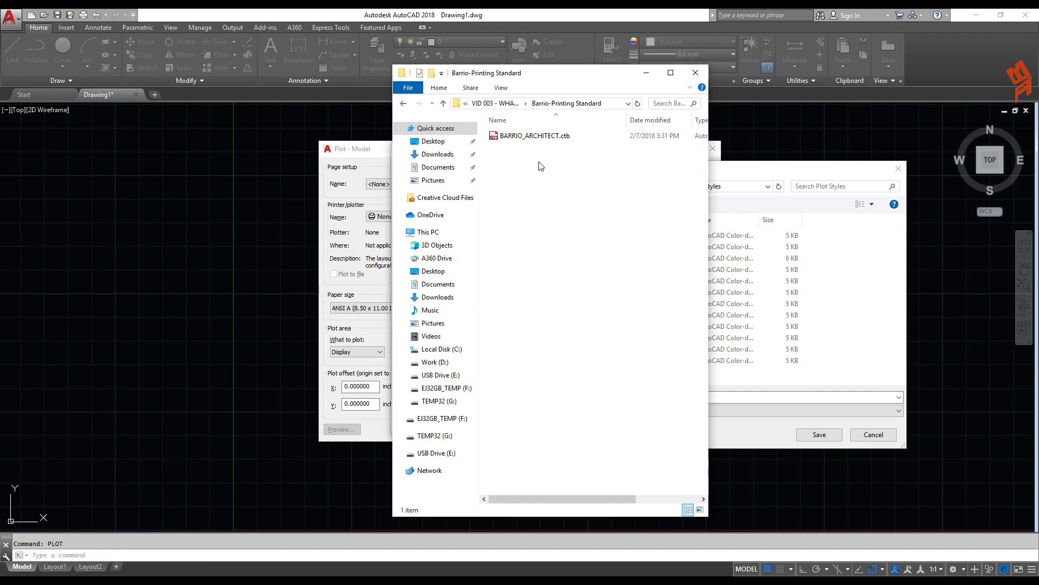
click(529, 139)
Step: Paste BARRIO_ARCHITECT.ctb into Plot Styles, then cancel the save and close the editor
click(803, 174)
click(837, 290)
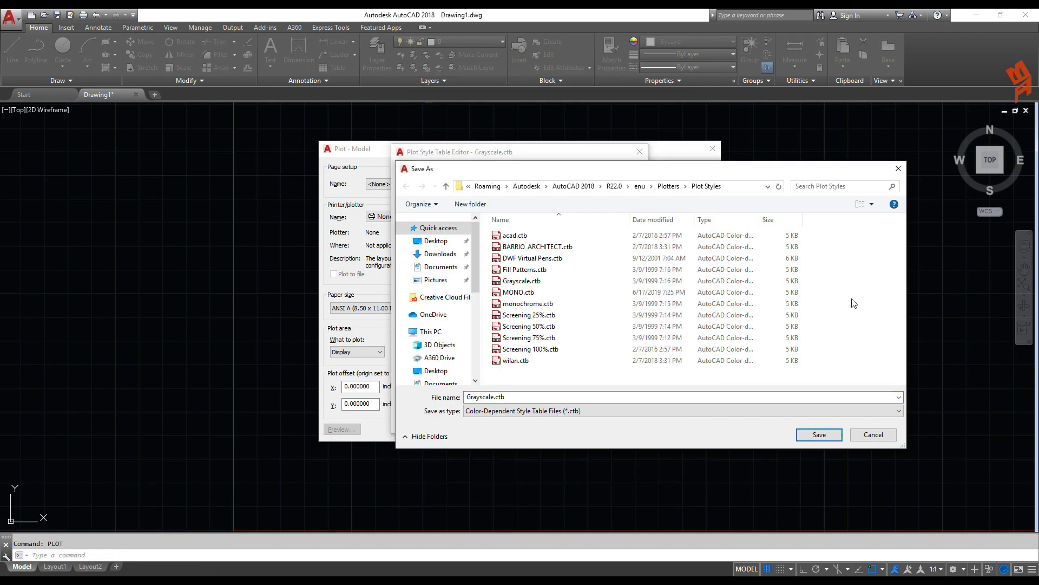
key(ctrl+v)
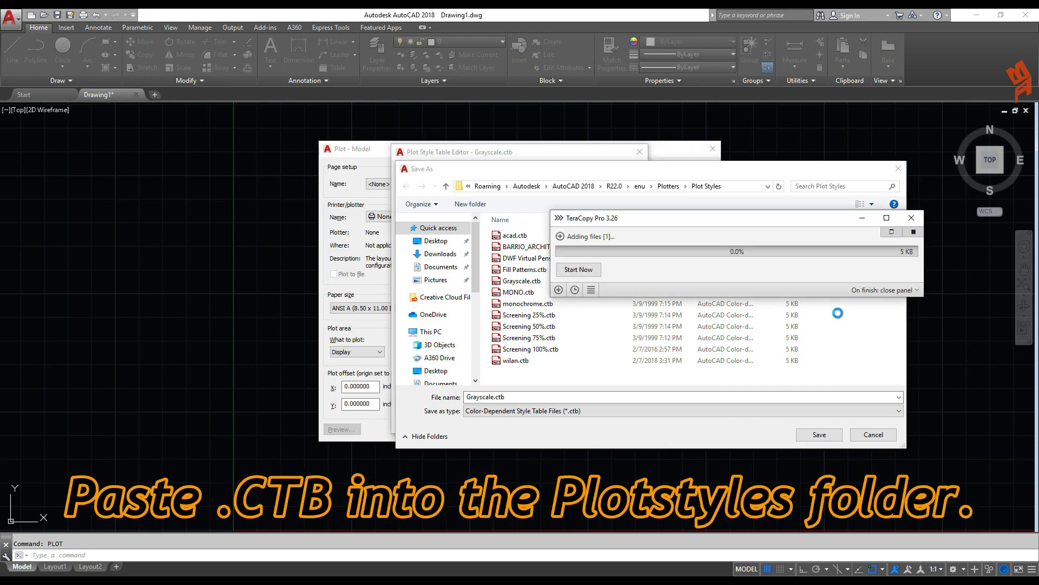
click(406, 268)
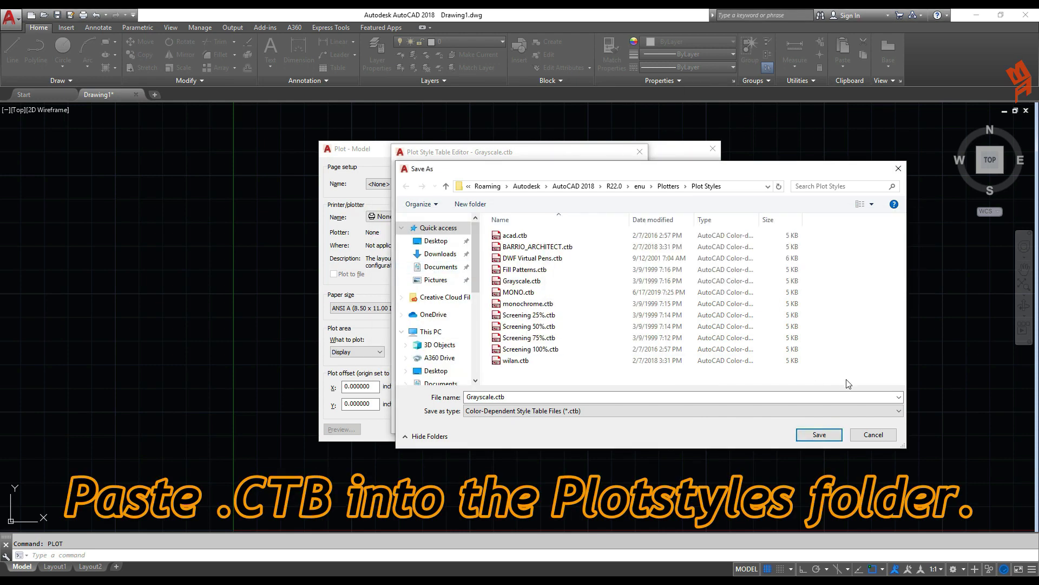
click(881, 439)
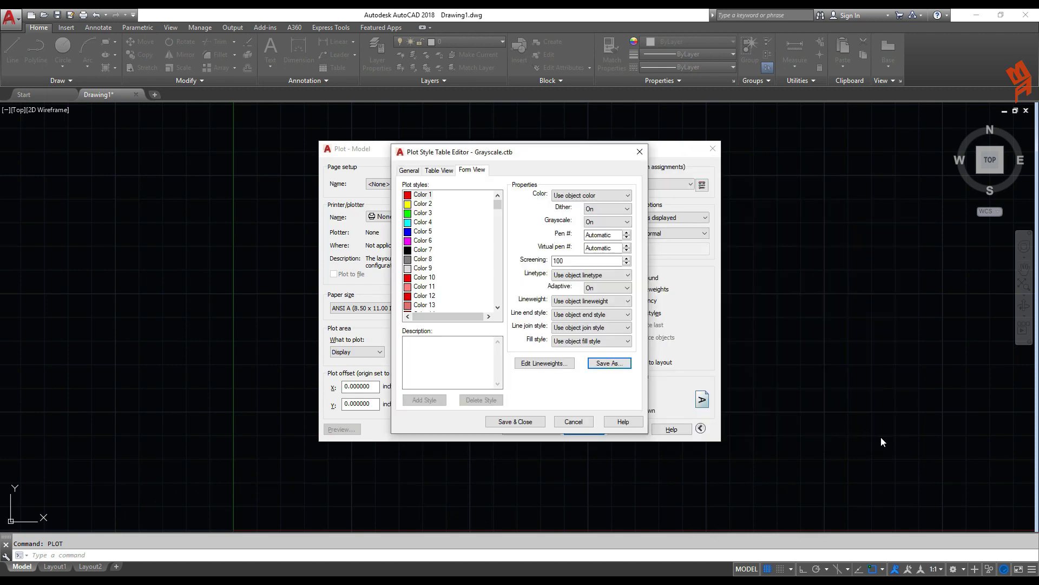
click(580, 425)
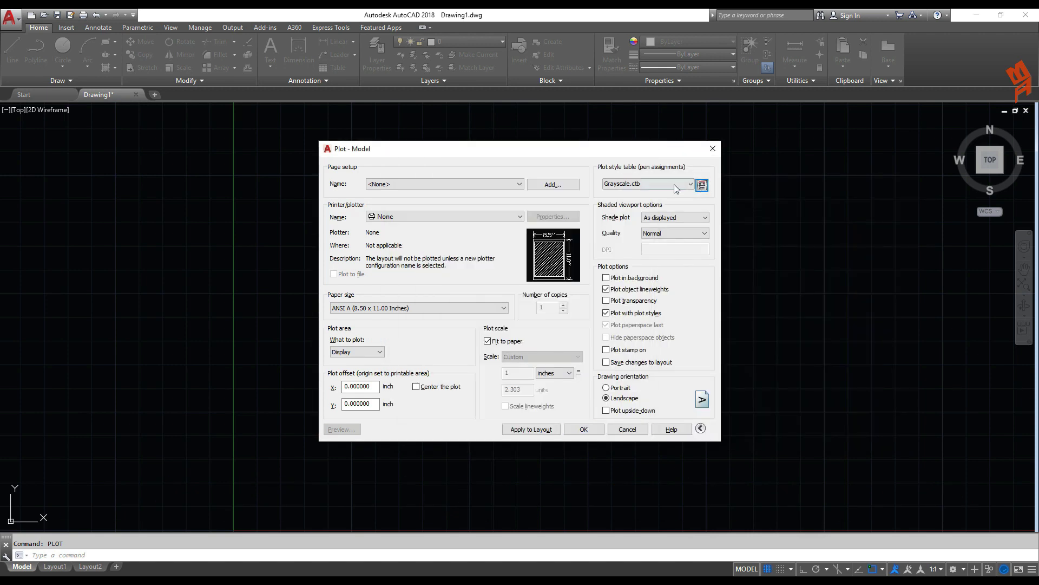
Step: Apply BARRIO_ARCHITECT.ctb as the plot style table for the current layout only
click(690, 184)
click(639, 207)
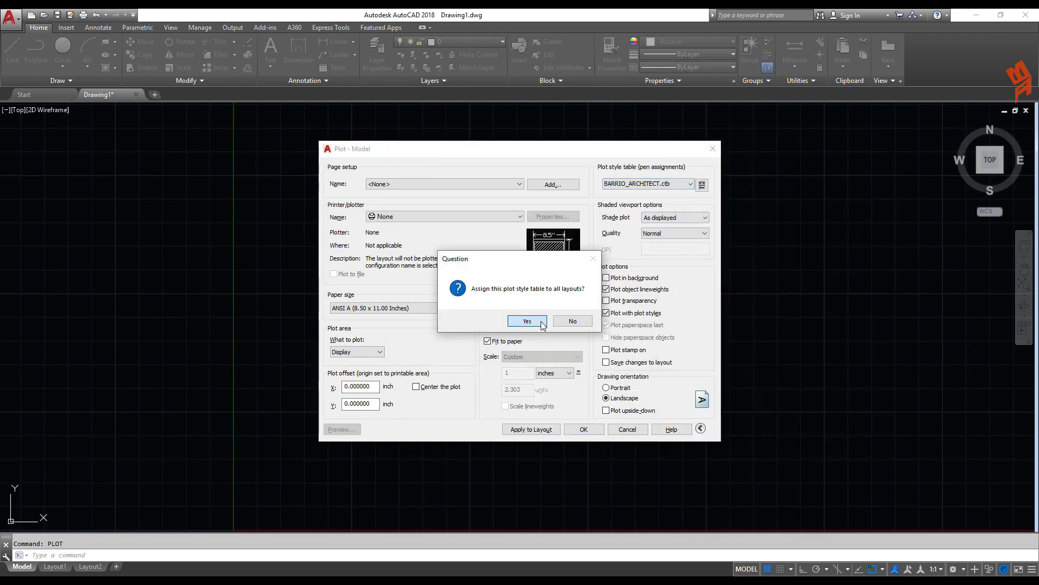
click(572, 320)
click(532, 430)
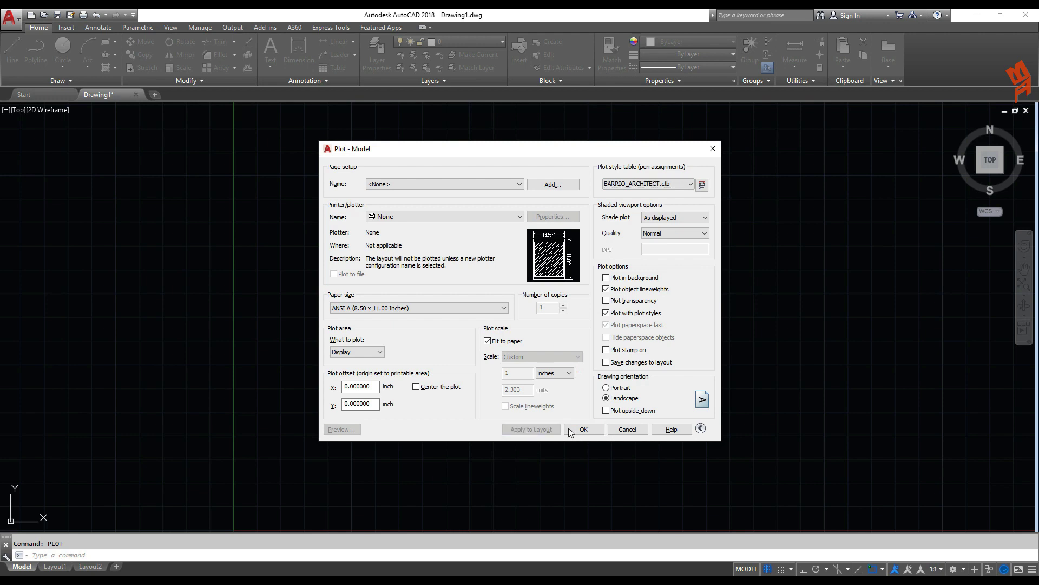
Step: Cancel plotting and clear the accidental selection window
click(625, 428)
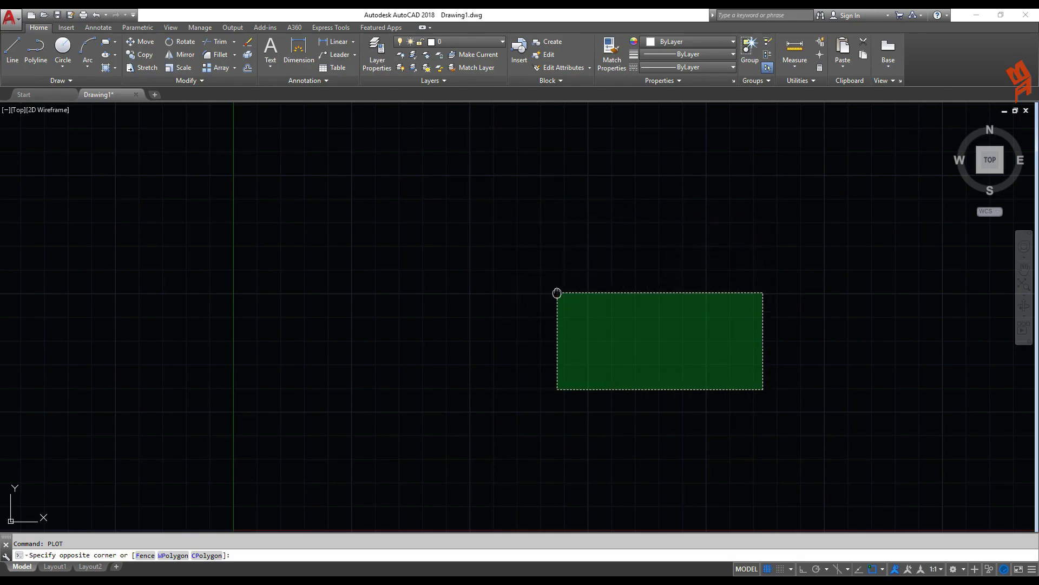
key(Escape)
click(593, 320)
key(Escape)
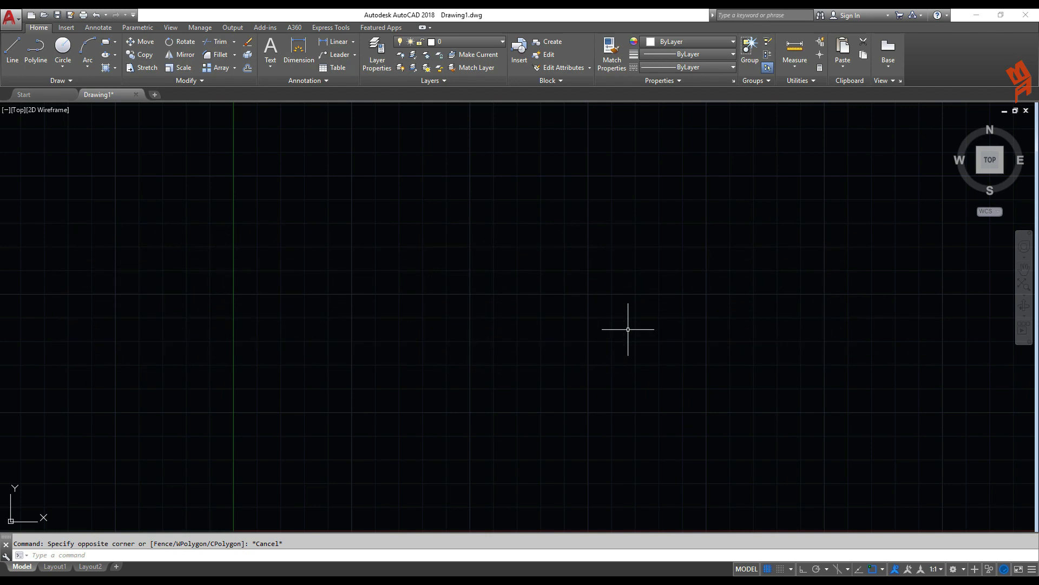
Step: Run APPLOAD and browse to the AutoCAD 2018 Support folder
text(APPLOAD)
key(Return)
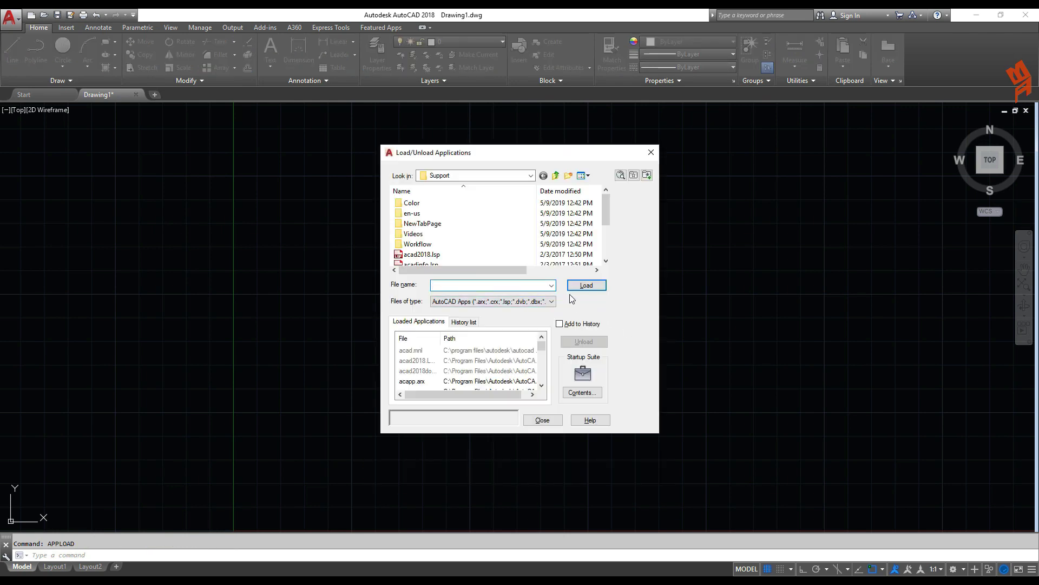
scroll(603, 209, down, 1)
scroll(606, 209, up, 1)
click(530, 175)
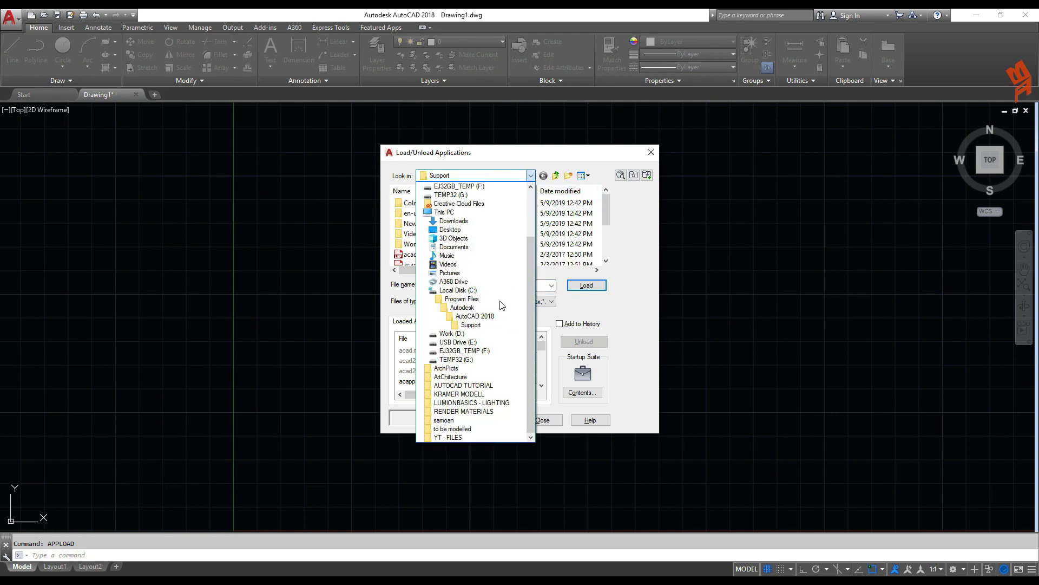
click(471, 325)
Step: Load BarrioArchitect.LSP and bring up the Startup Suite contents list
scroll(605, 217, down, 2)
scroll(606, 210, up, 2)
scroll(606, 217, down, 2)
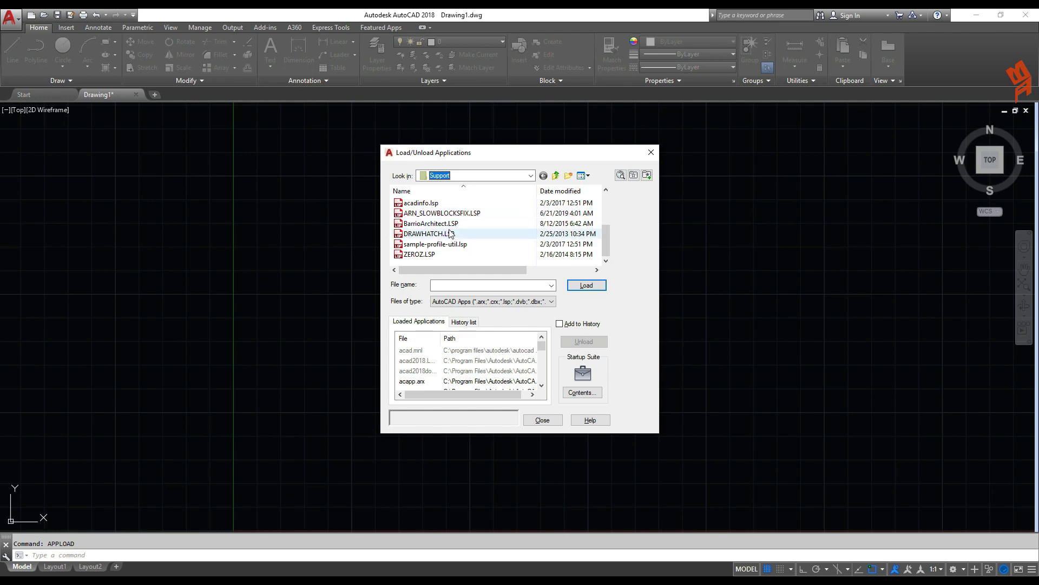
click(476, 227)
click(586, 285)
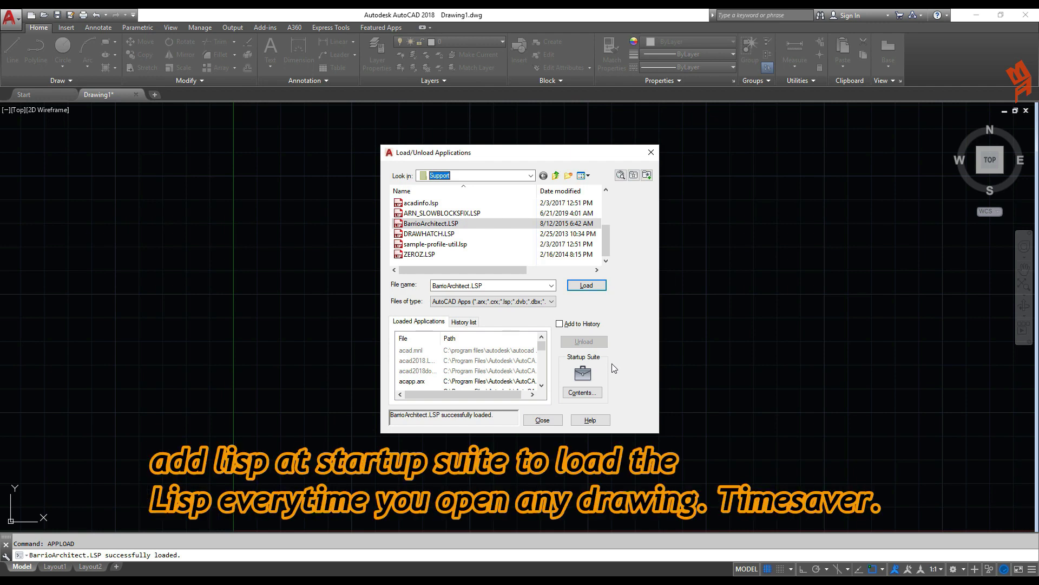
click(580, 394)
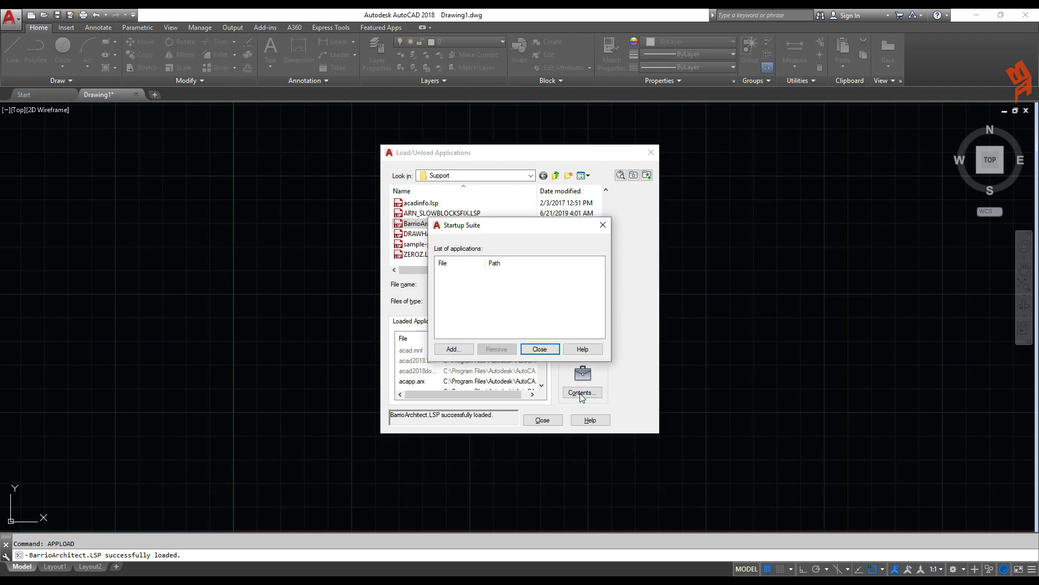
Step: Add ARN_SLOWBLOCKSFIX, BarrioArchitect, DRAWHATCH and ZEROZ.LSP to the Startup Suite, then close both dialogs
click(455, 348)
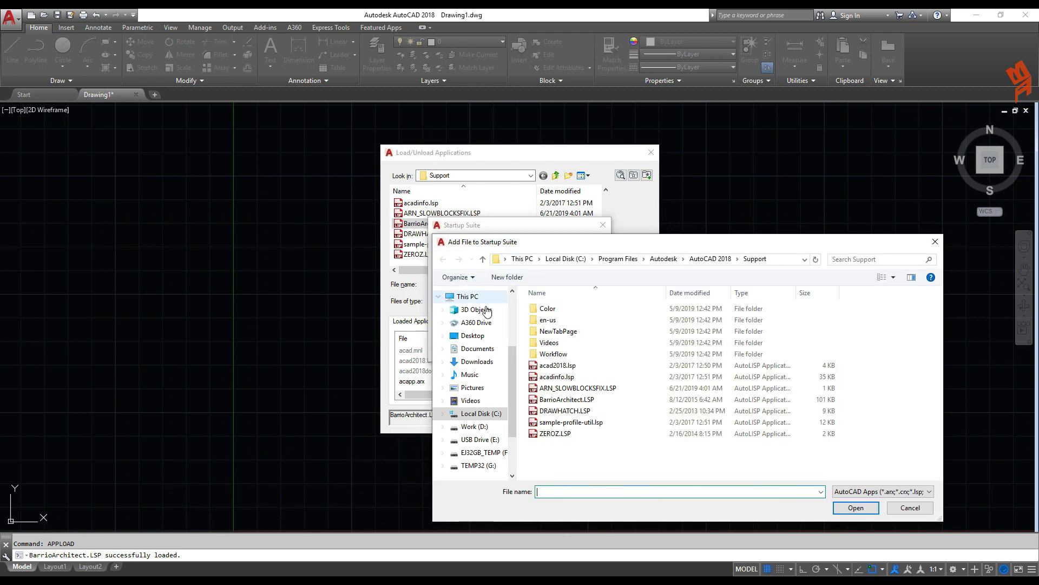
click(568, 388)
ctrl+click(566, 401)
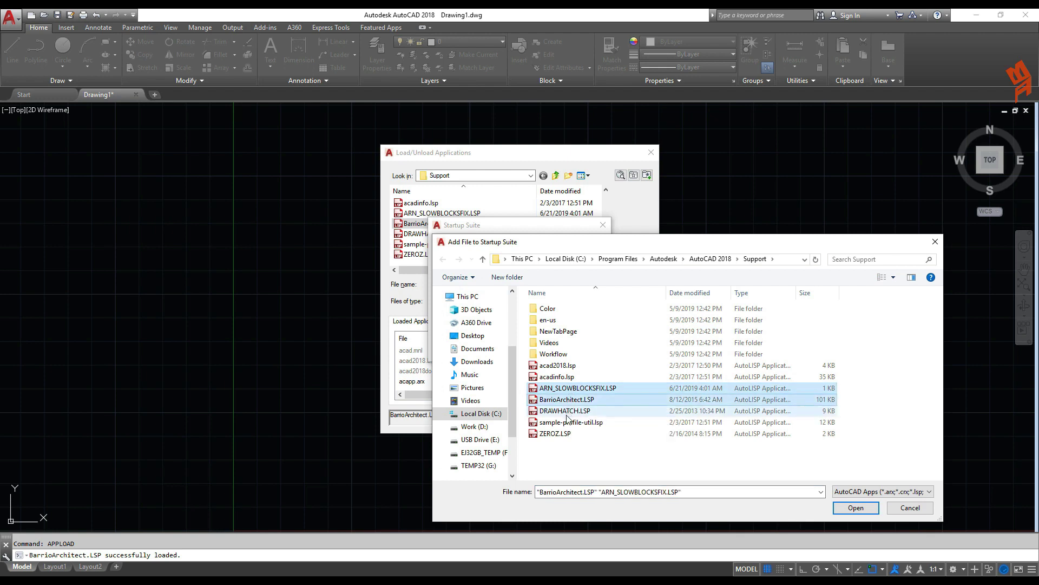
ctrl+click(622, 411)
ctrl+click(697, 433)
key(Return)
click(540, 348)
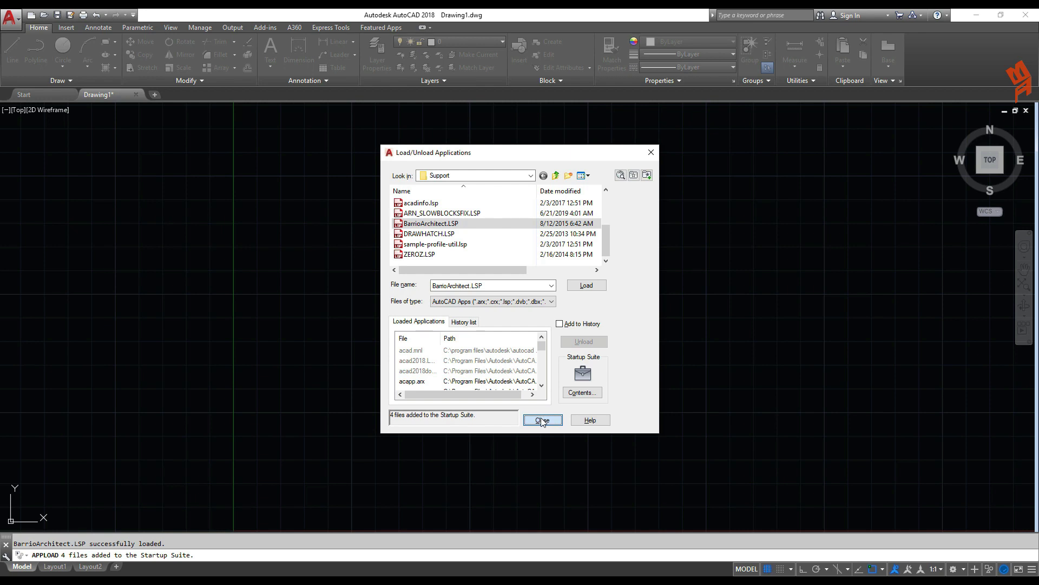
click(542, 420)
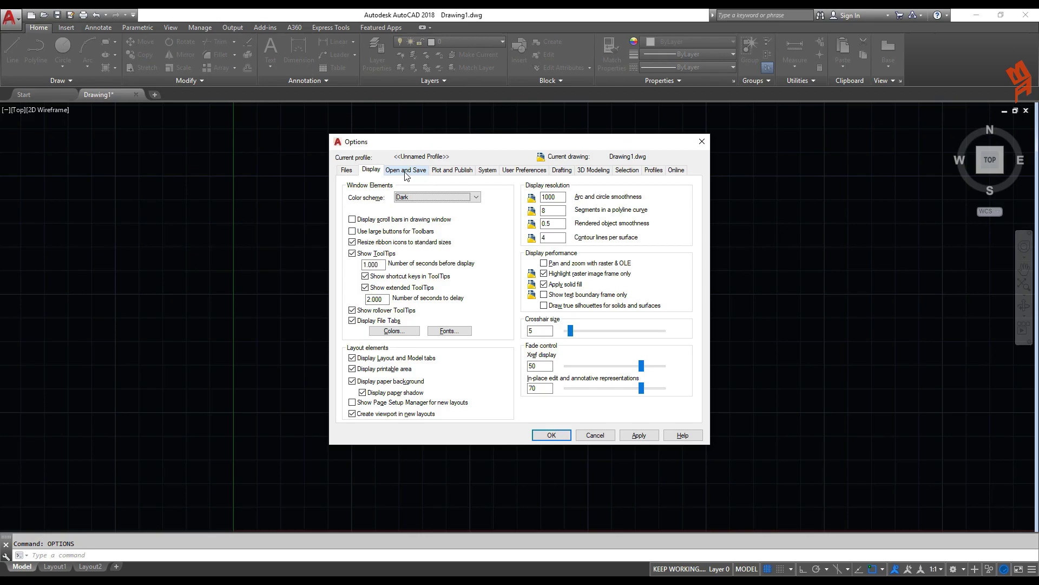
Step: On the Open and Save tab, set Save as to AutoCAD 2010/LT2010 Drawing (*.dwg) and confirm
click(413, 171)
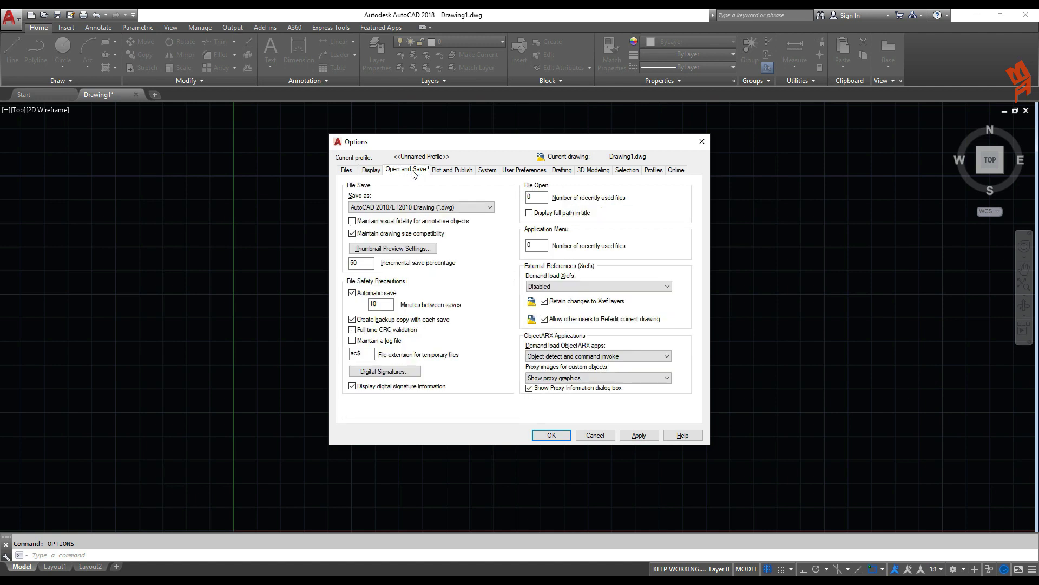
click(473, 206)
scroll(475, 233, down, 3)
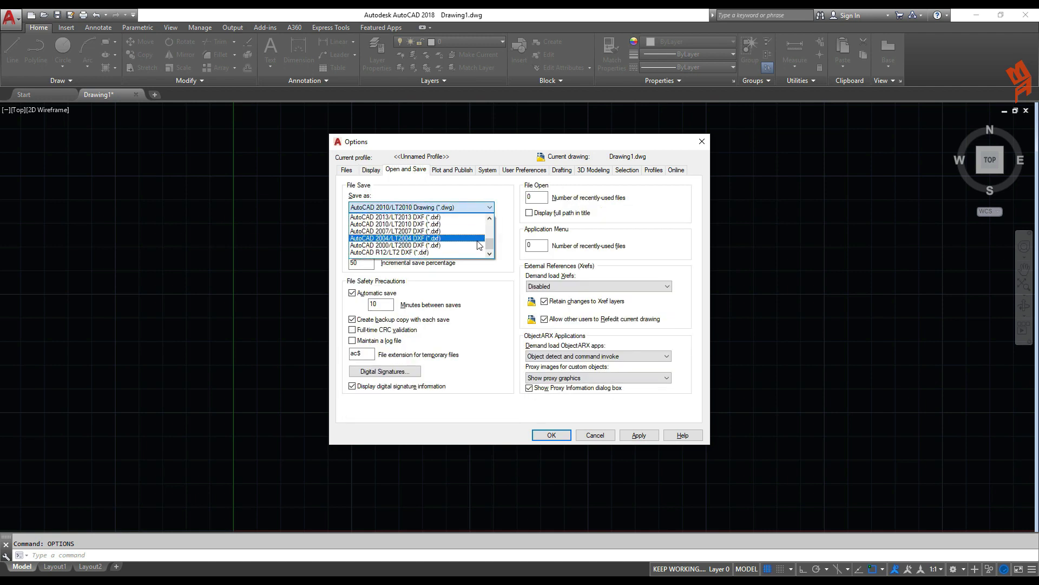
scroll(476, 243, up, 3)
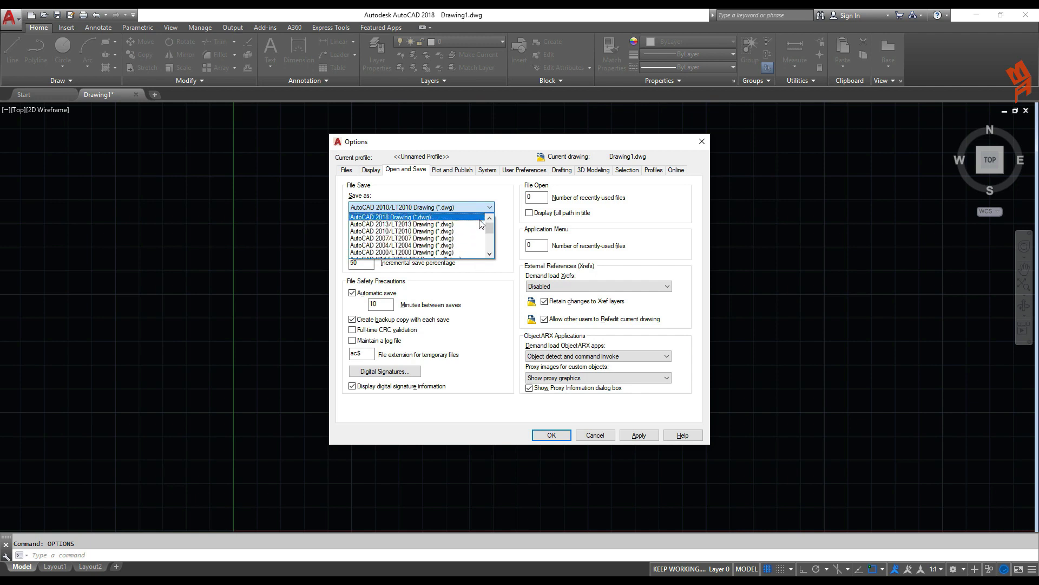
scroll(481, 252, down, 1)
scroll(489, 234, down, 2)
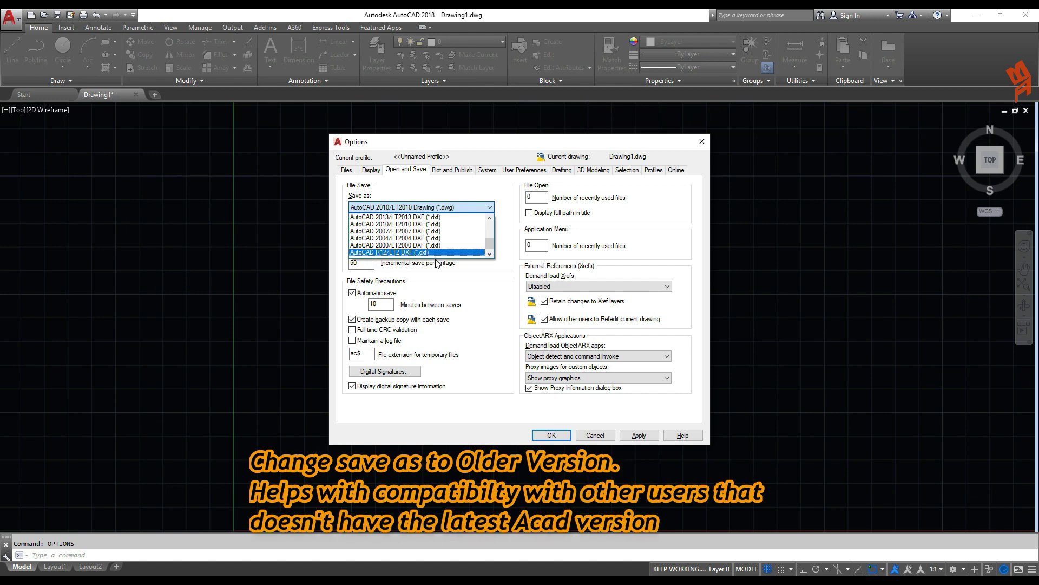
scroll(466, 233, up, 3)
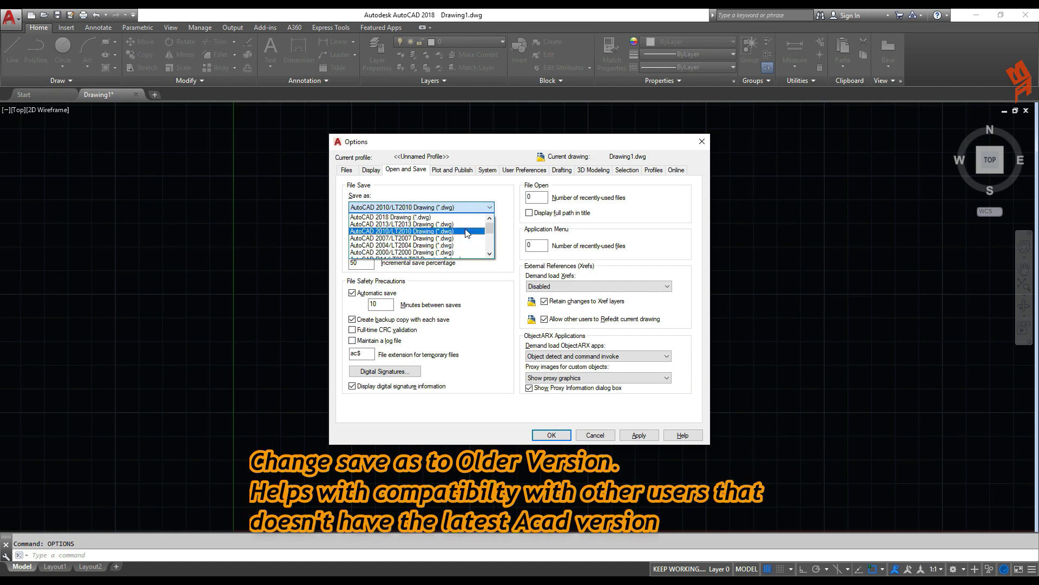
click(425, 234)
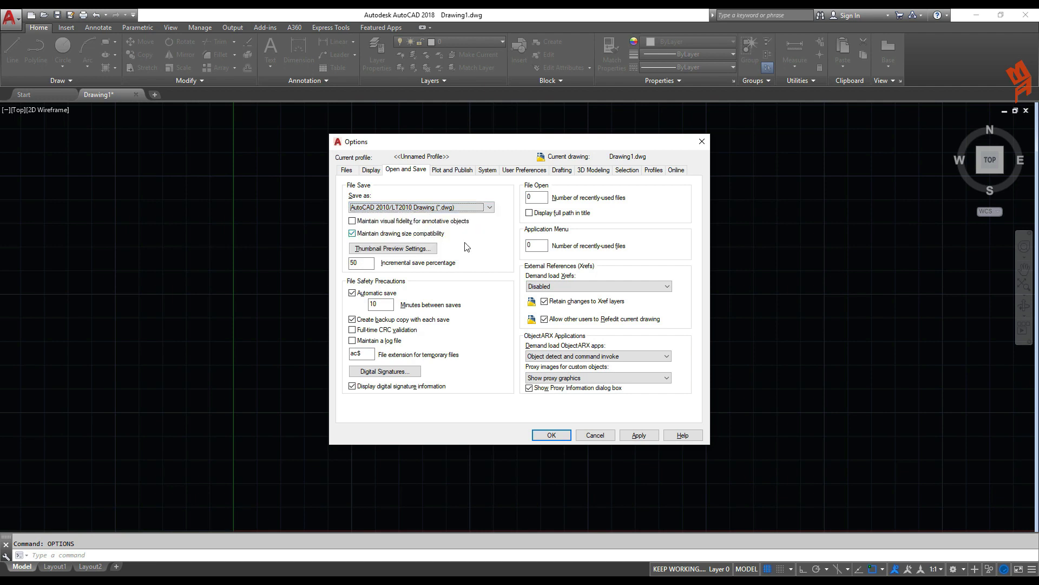
click(489, 207)
scroll(469, 247, down, 2)
scroll(469, 247, up, 2)
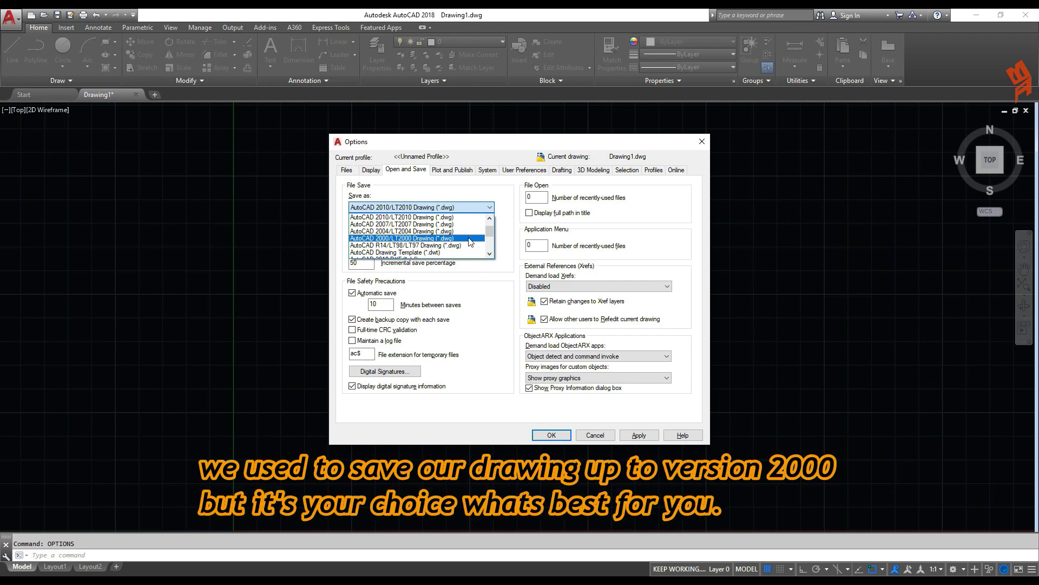
scroll(470, 242, up, 1)
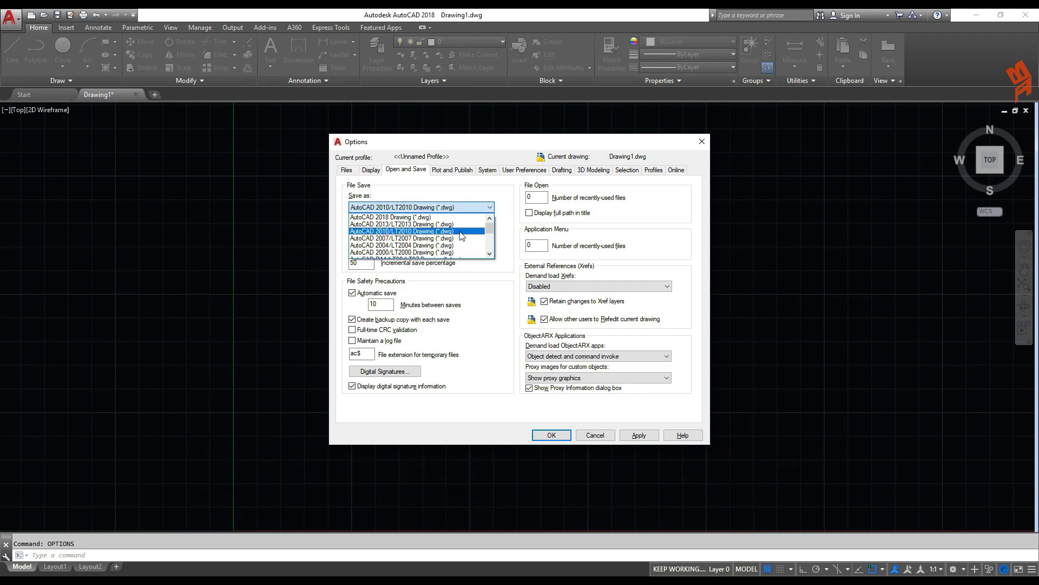
click(459, 236)
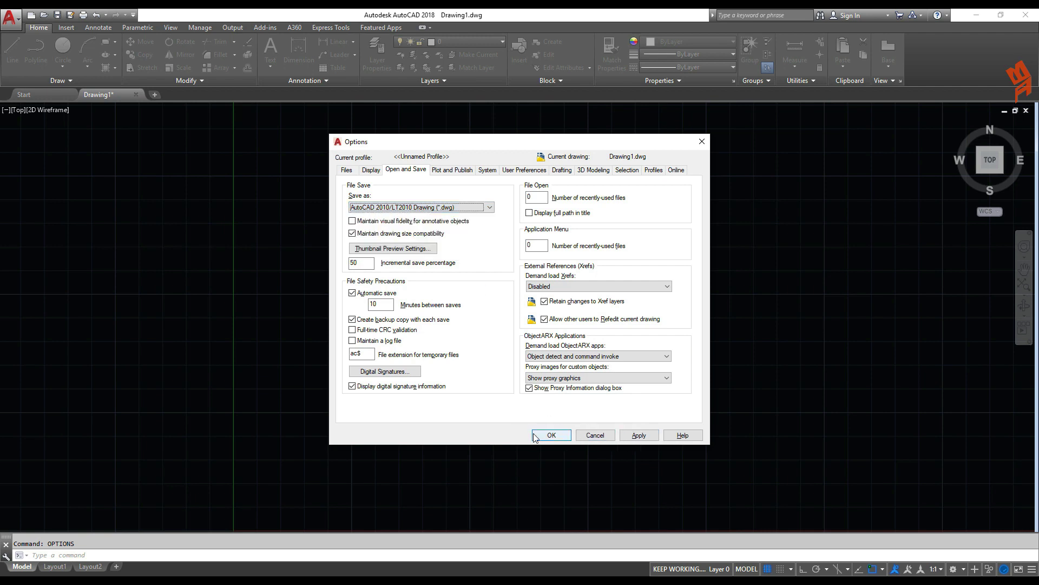
click(552, 436)
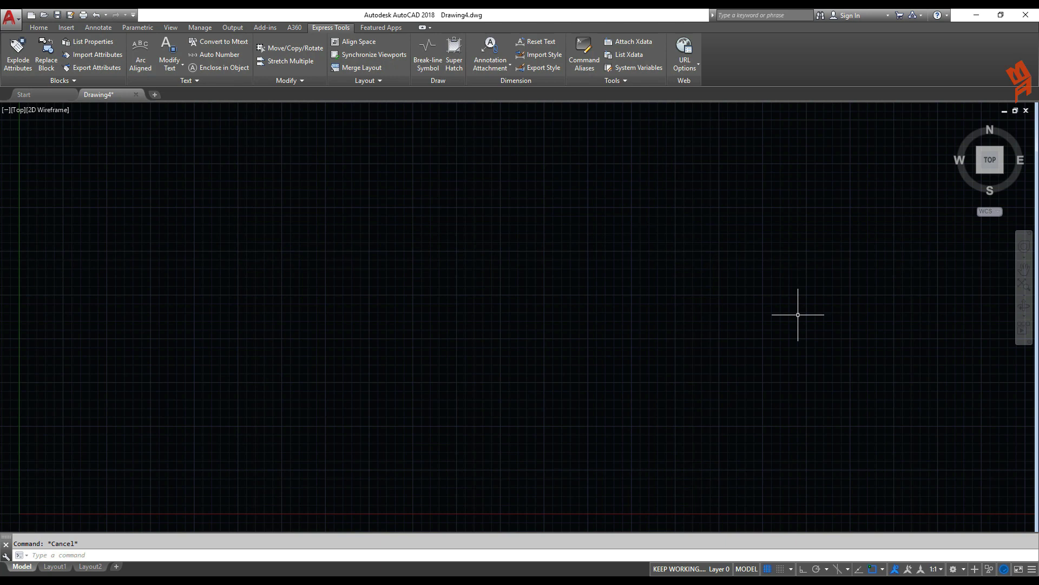
Step: Create Drawing5 from acad.dwt with QNEW, close it unsaved, then reopen OPTIONS
text(QN)
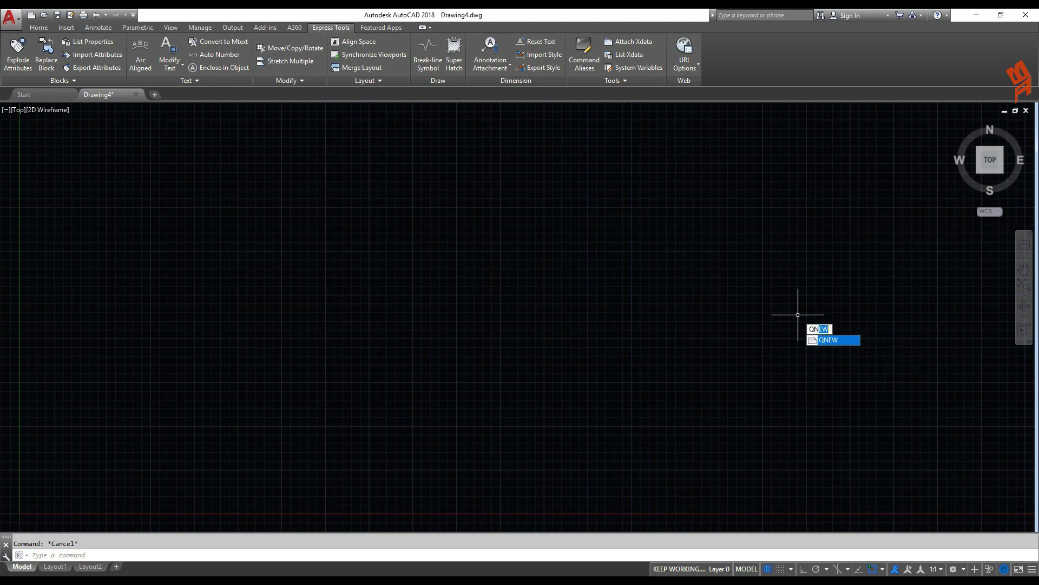
text(EW)
key(Return)
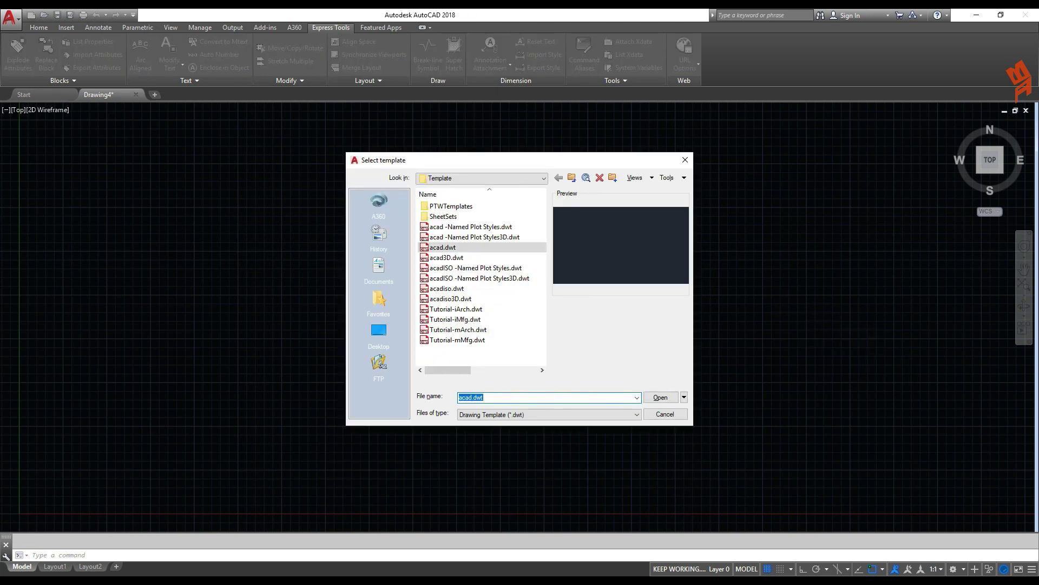
double_click(443, 247)
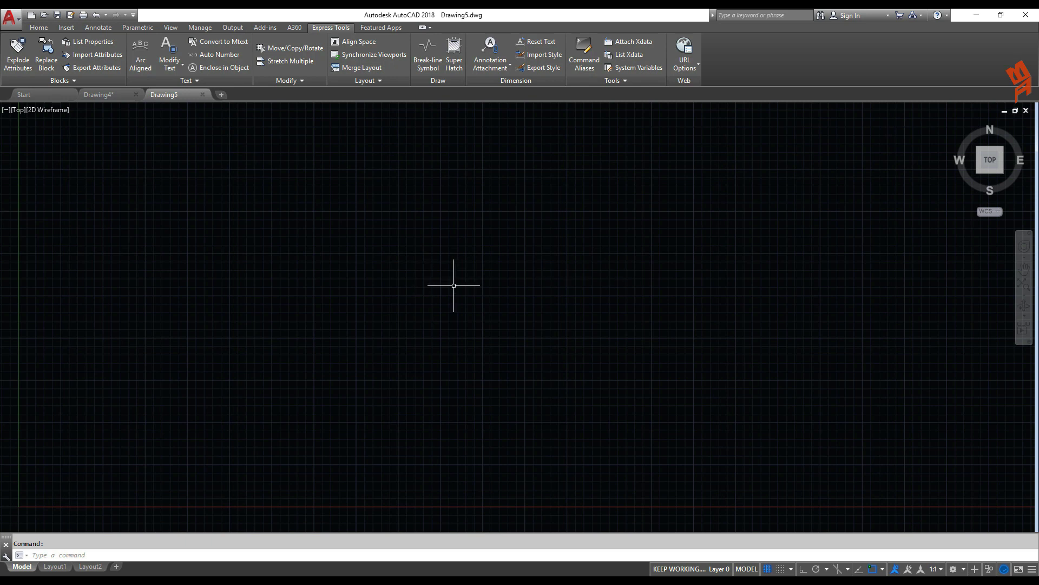
text(CLOSE)
key(Return)
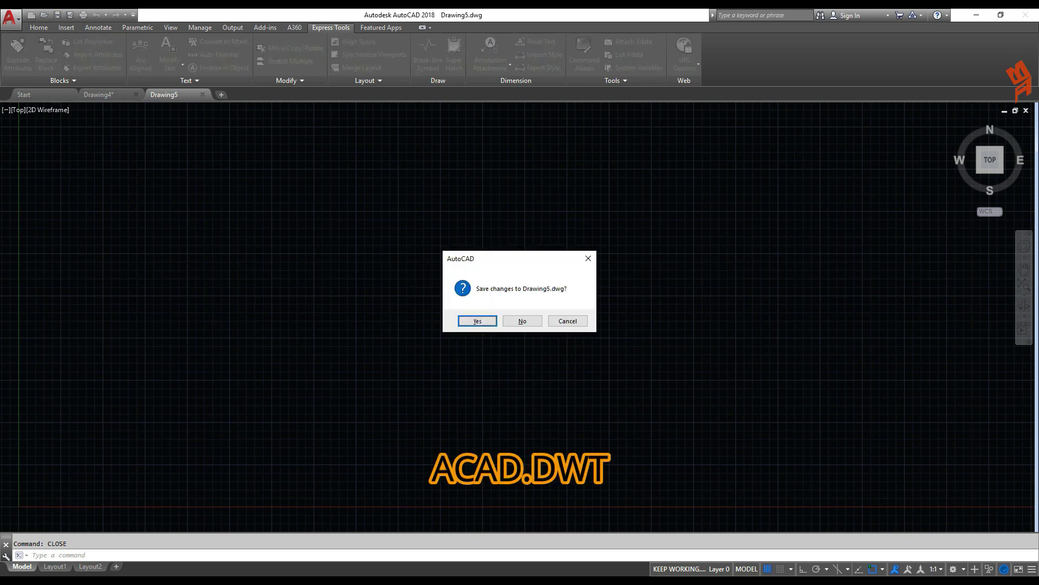
key(n)
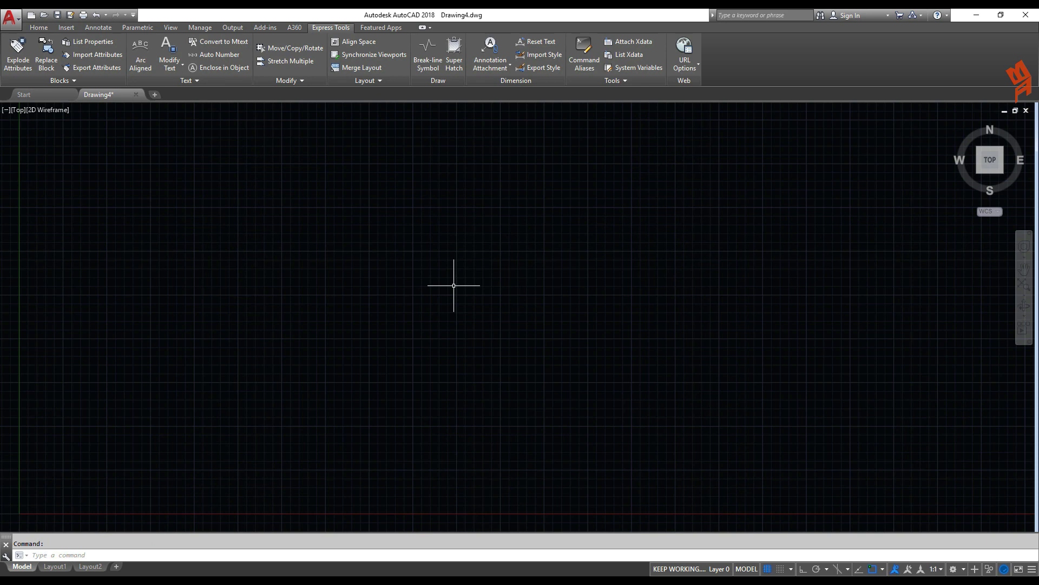
text(OPTIONS)
key(Return)
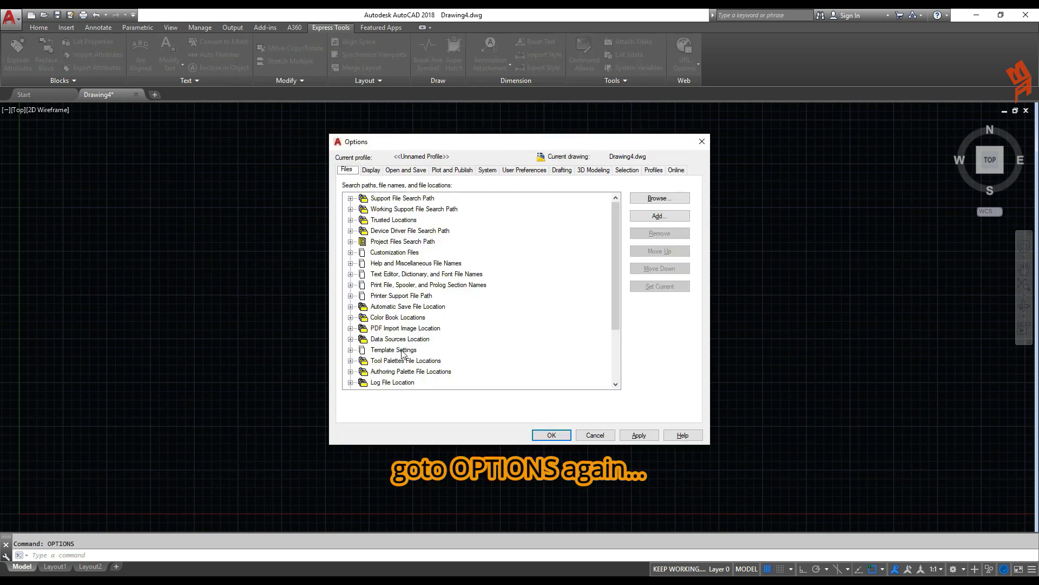
Step: Set the Template Settings QNEW default template file to acad.dwt, then run QNEW
click(403, 350)
click(350, 350)
scroll(419, 360, down, 1)
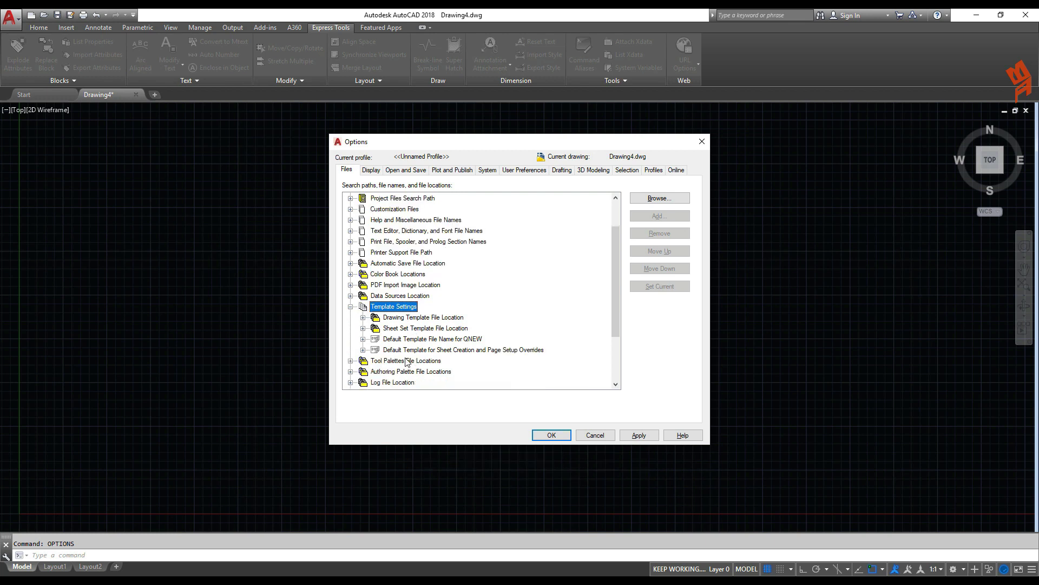
click(364, 340)
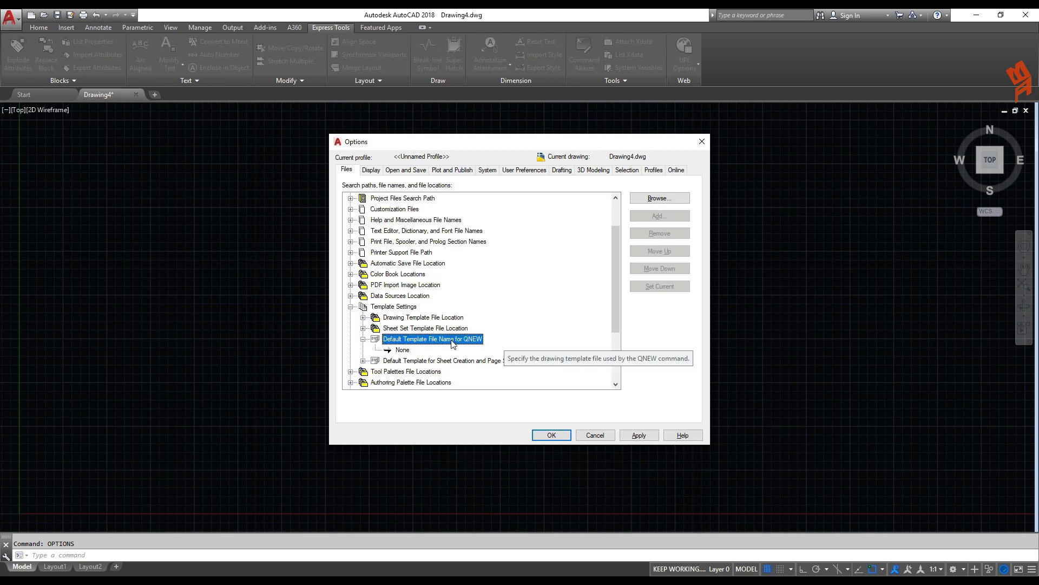
double_click(404, 349)
click(443, 247)
click(660, 398)
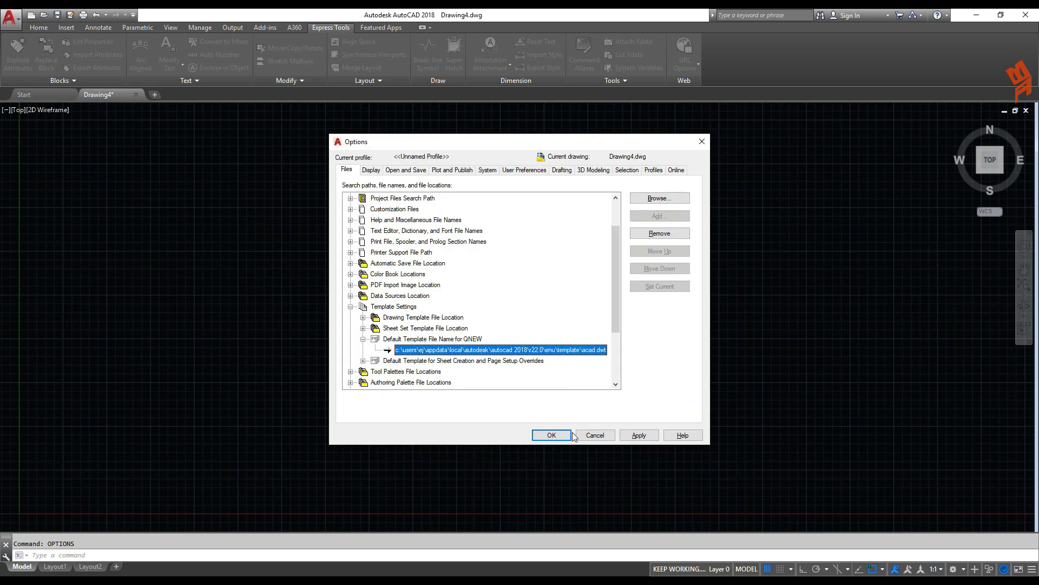
click(551, 435)
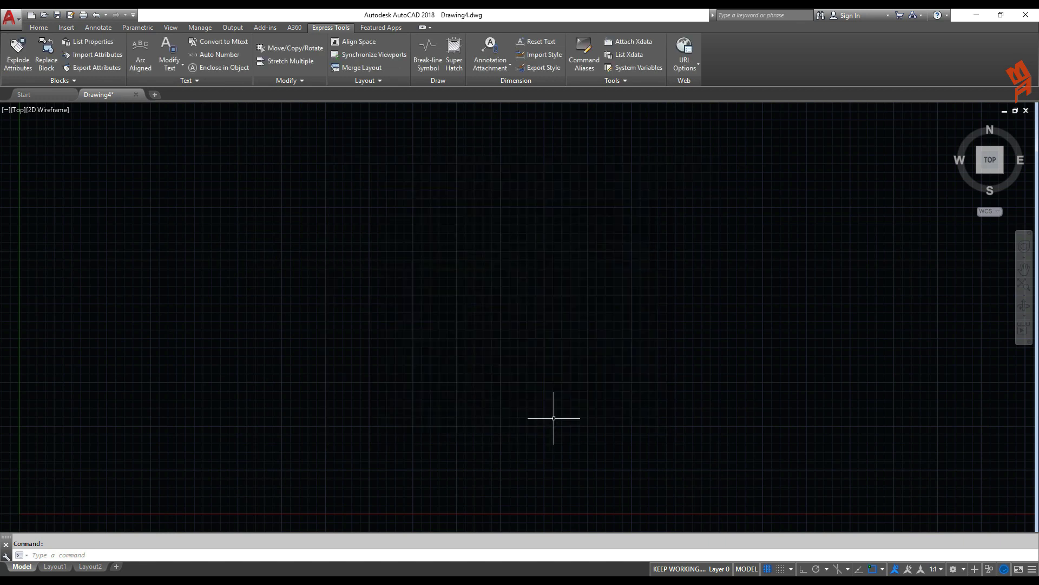
text(QNEW)
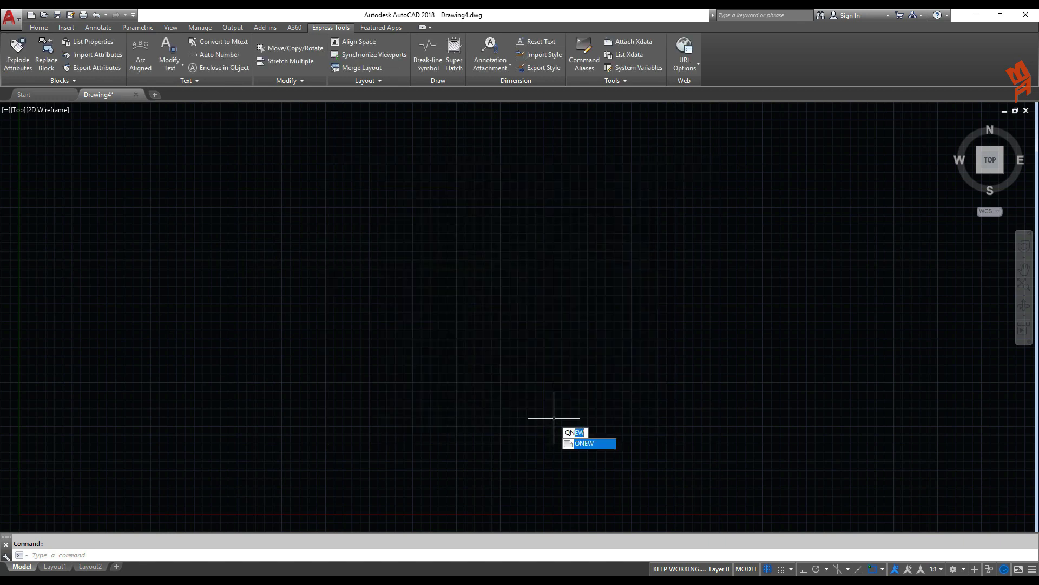
key(Return)
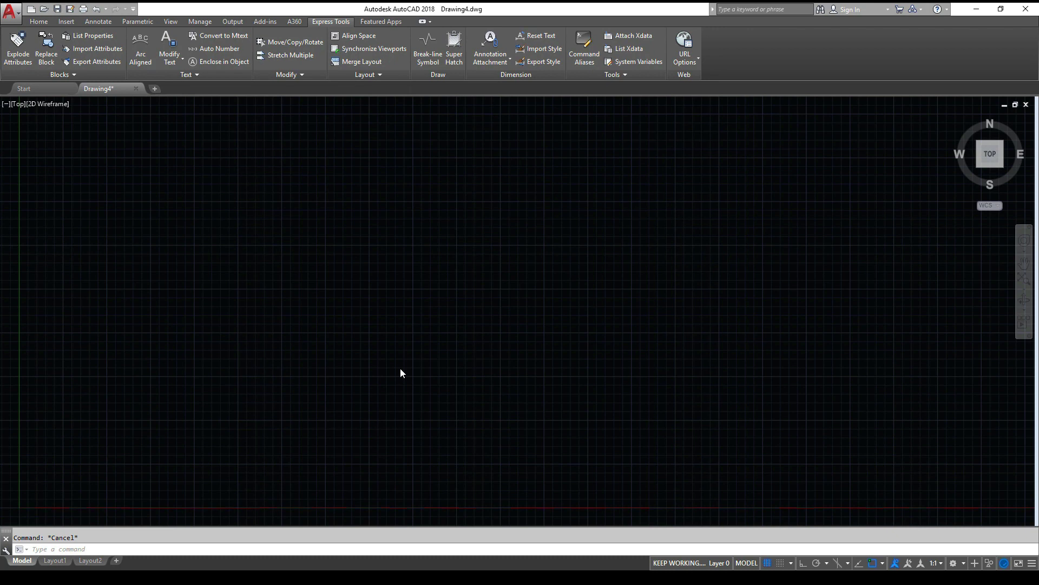
Step: Draw a rectangle with REC and fill it with the ANSI31 hatch
text(rec)
key(Return)
click(342, 204)
click(659, 399)
middle_drag(658, 398, 580, 429)
text(h)
key(Return)
click(581, 290)
key(Return)
key(Escape)
Step: Select the hatch to inspect its quick properties and Hatch Editor settings, then clear the selection
middle_drag(554, 346, 610, 314)
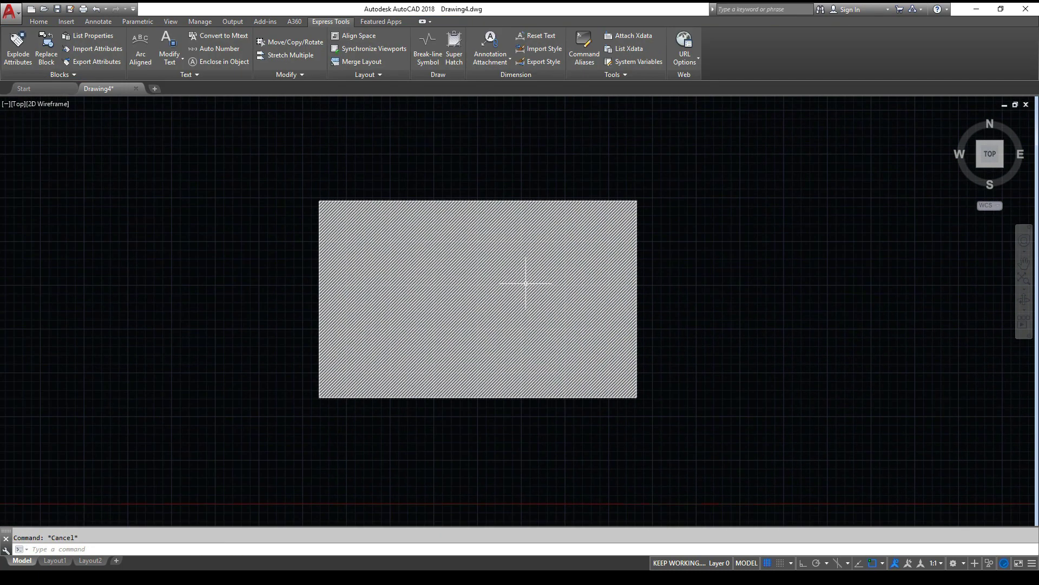
click(529, 275)
key(Escape)
click(525, 248)
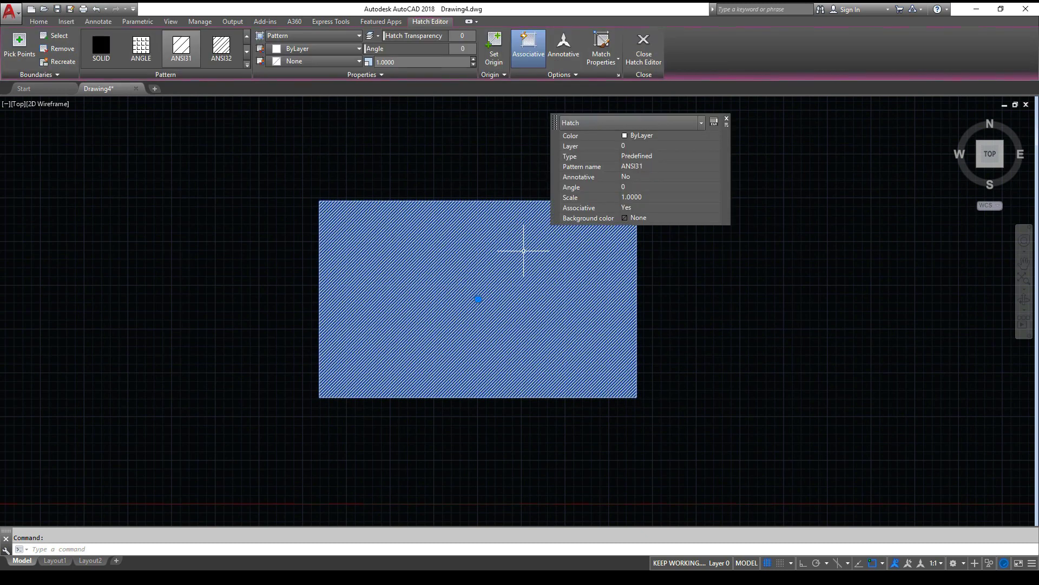
click(727, 119)
middle_drag(574, 291, 588, 306)
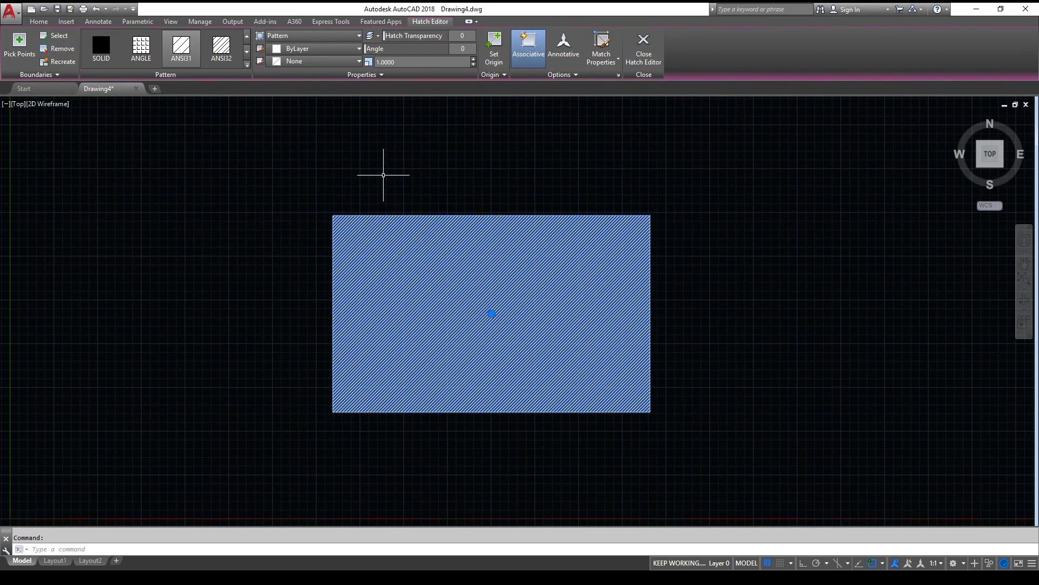
click(344, 77)
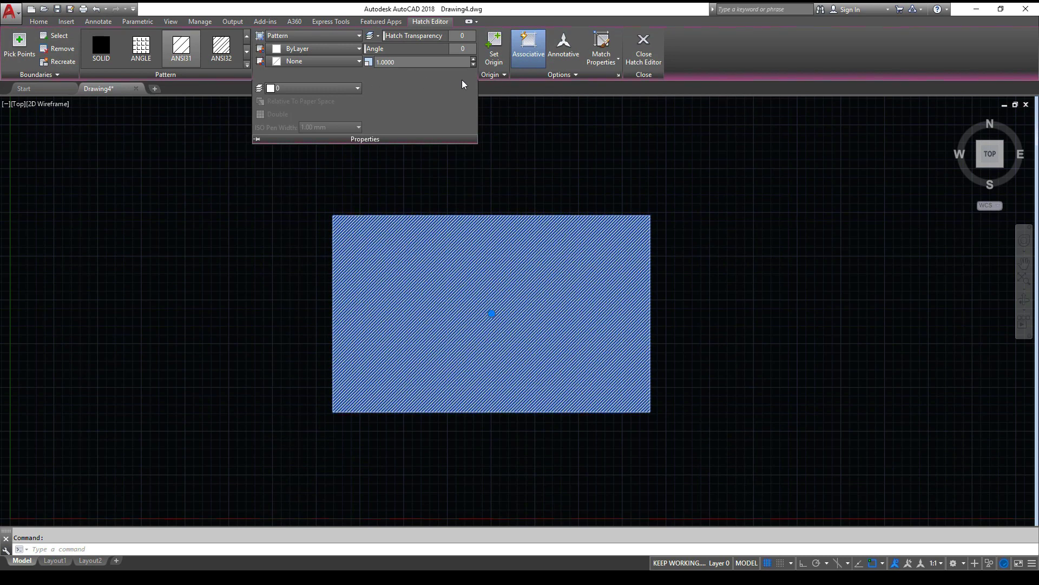
mouse_move(490, 278)
middle_down()
mouse_move(494, 213)
mouse_move(508, 255)
middle_up()
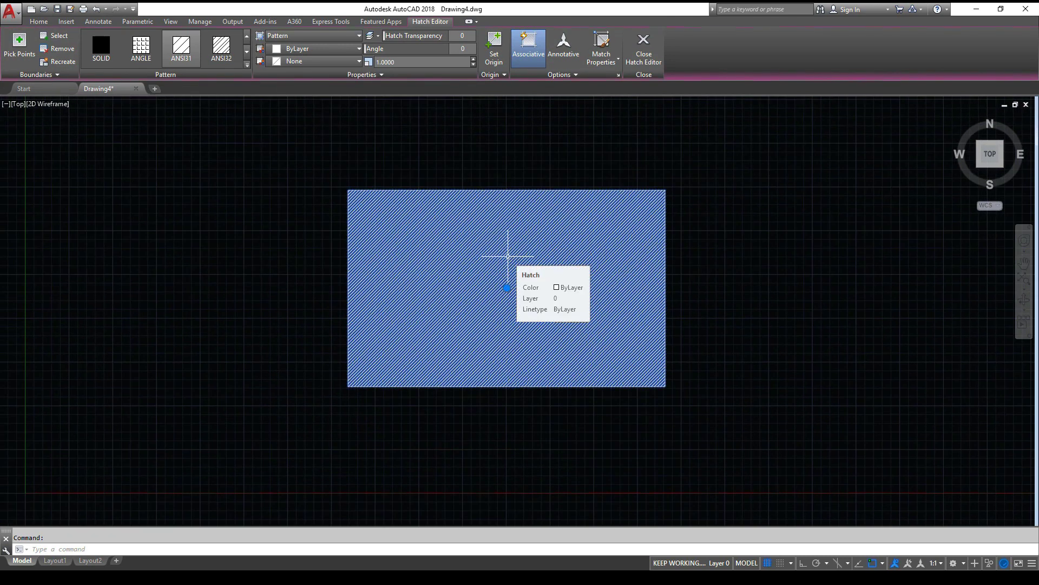
key(Escape)
click(196, 263)
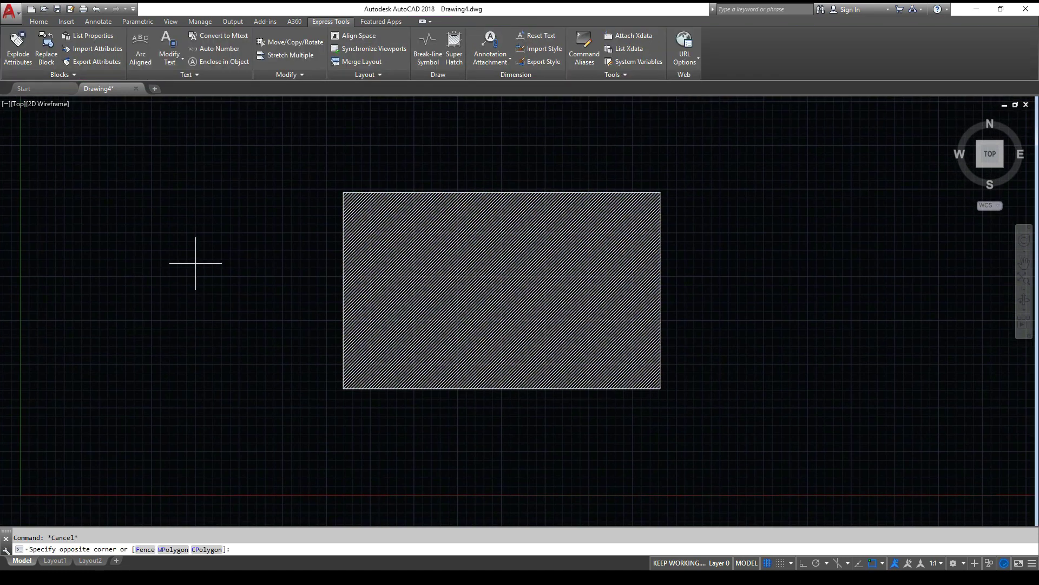
middle_drag(246, 255, 167, 271)
key(Escape)
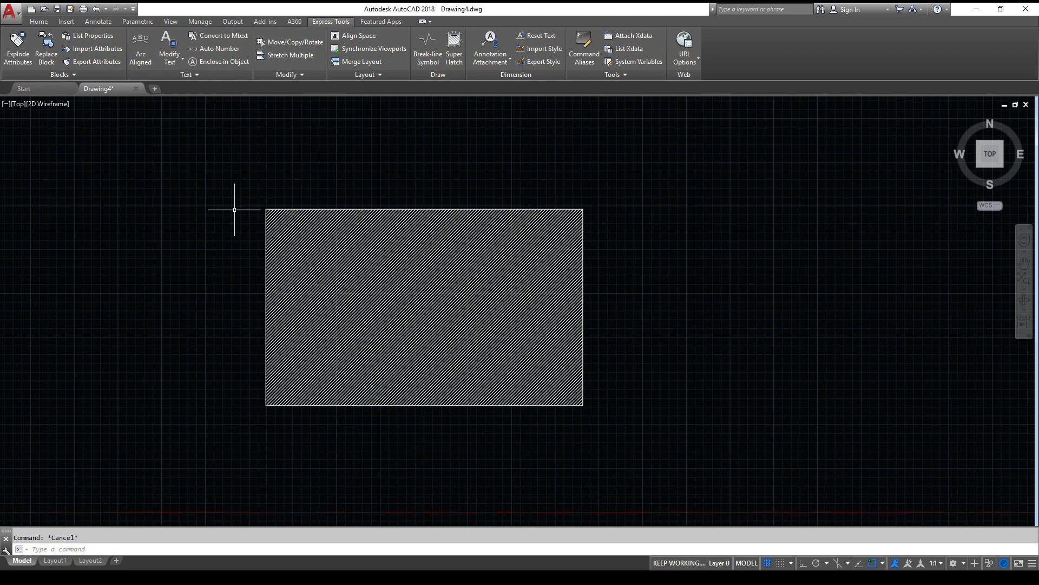
Step: In CUI, expand Double Click Actions to the Hatch entry, currently set to Quick Properties
text(C)
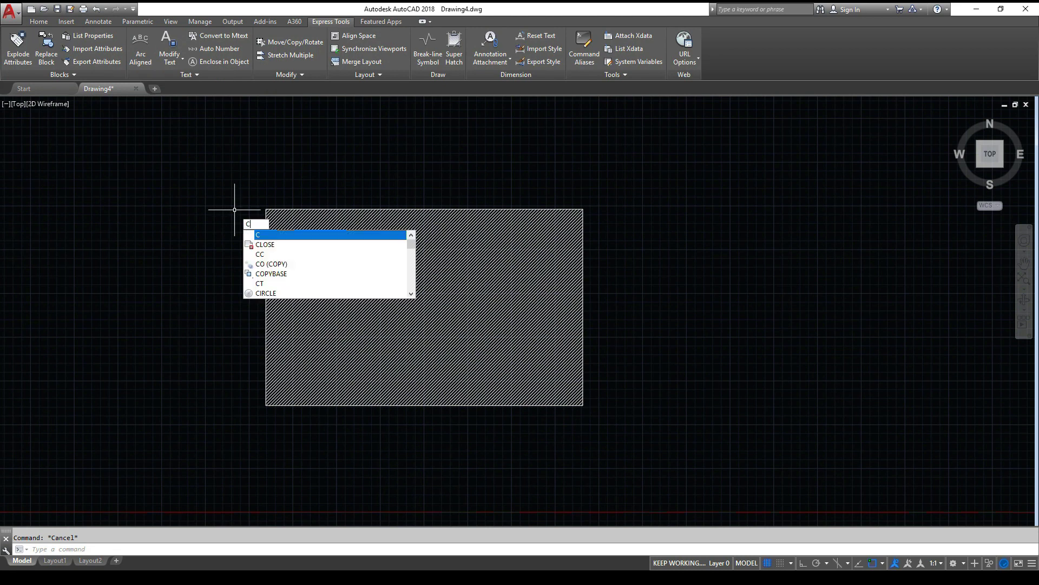
text(UI)
key(Return)
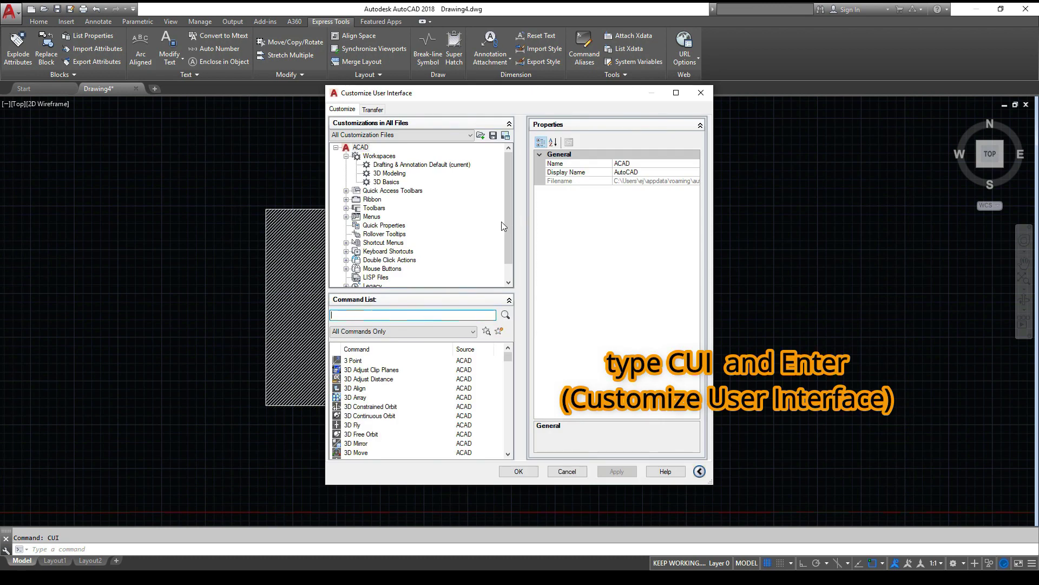
click(378, 260)
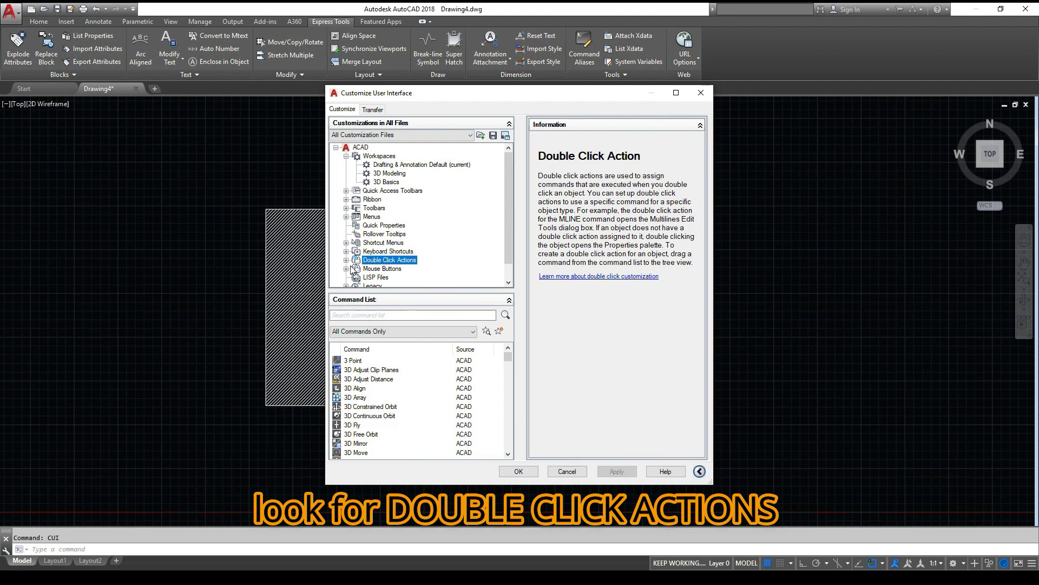
click(346, 260)
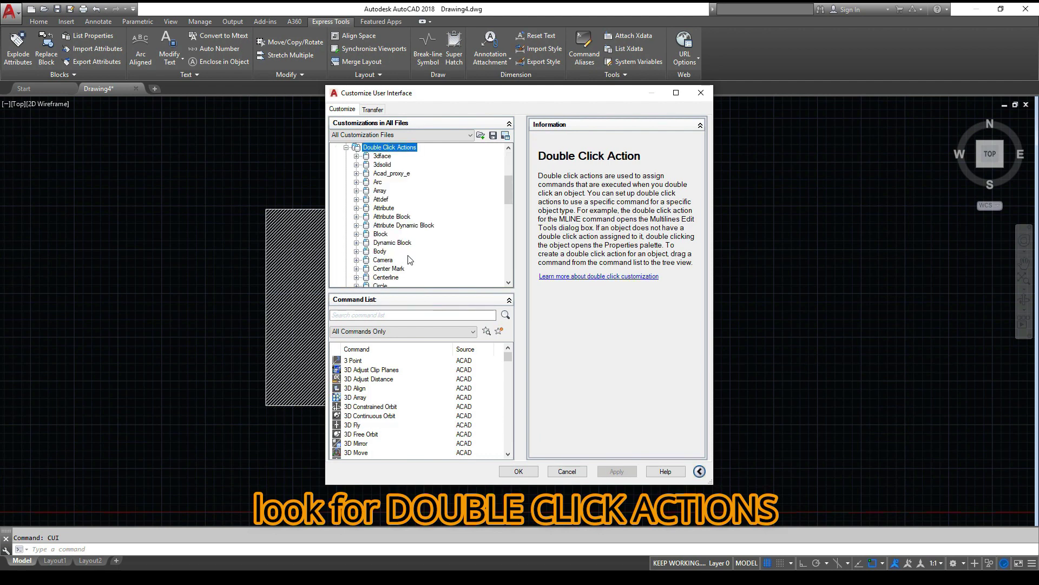
scroll(409, 262, down, 1)
scroll(408, 257, down, 2)
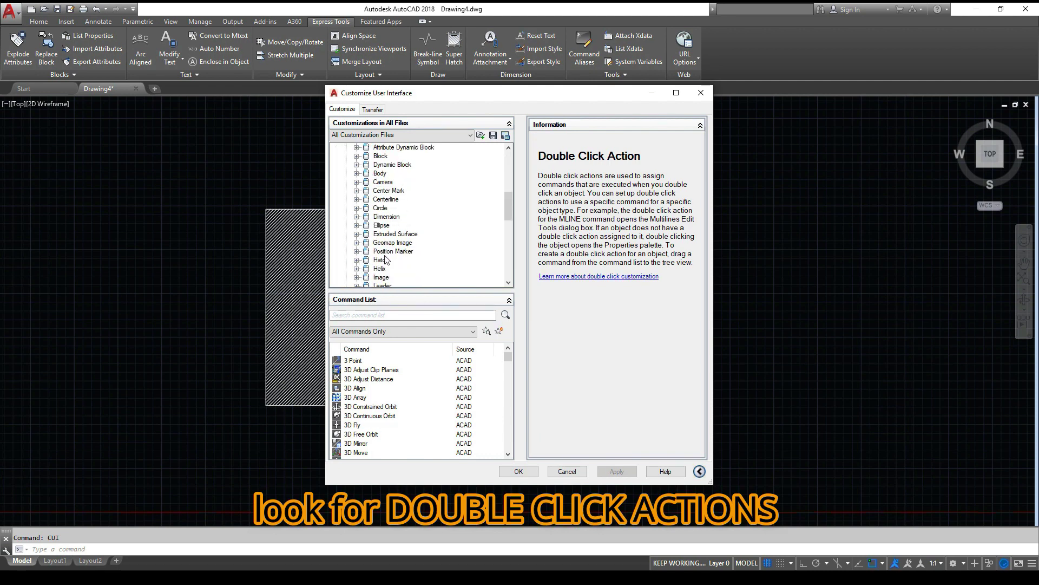
double_click(381, 260)
click(403, 268)
click(379, 261)
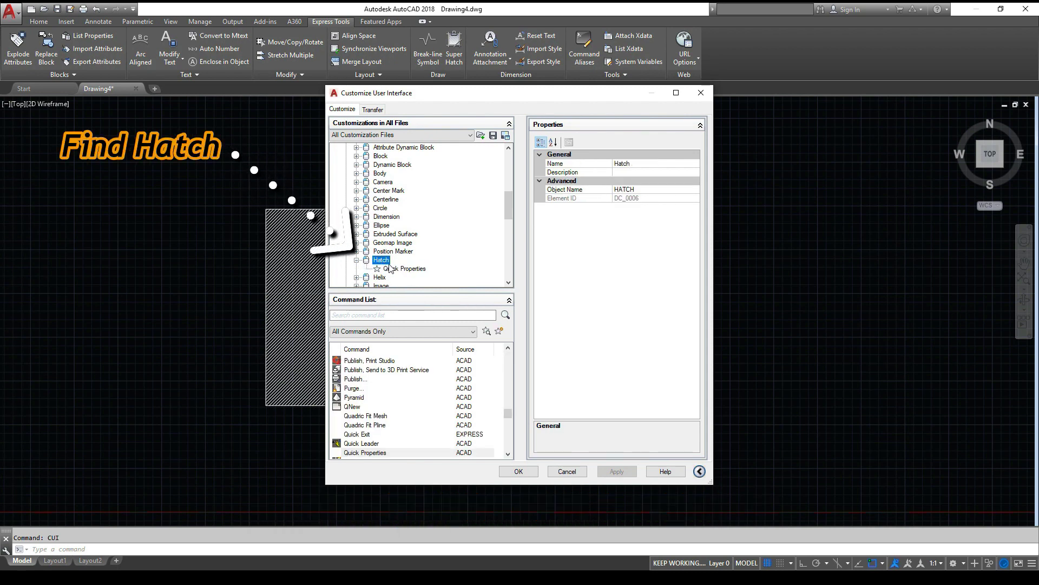
click(403, 270)
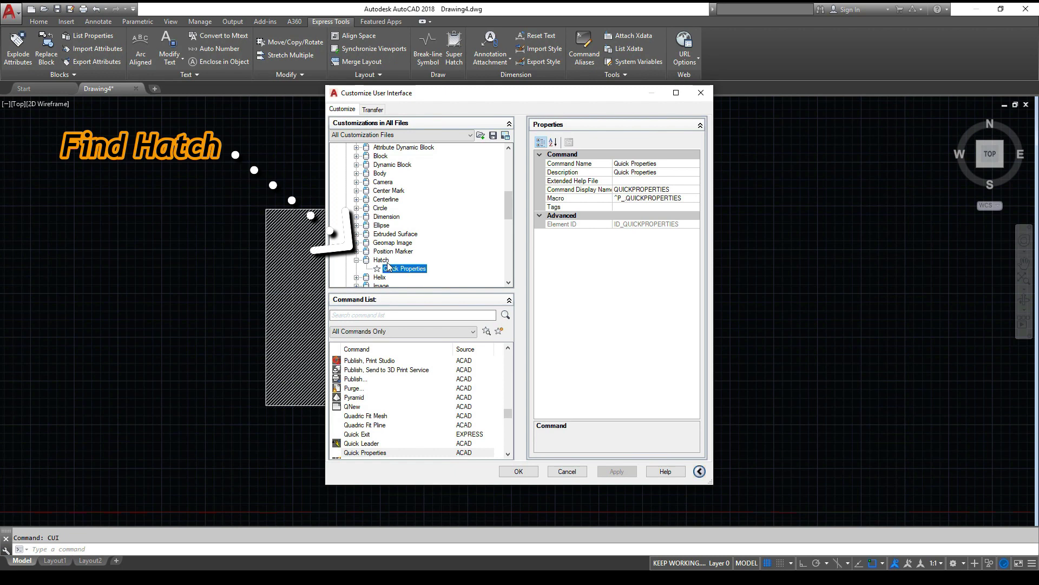
click(386, 261)
Step: Assign Hatch Edit... as the Hatch double-click action and save with Apply and OK
click(395, 316)
text(HATCH)
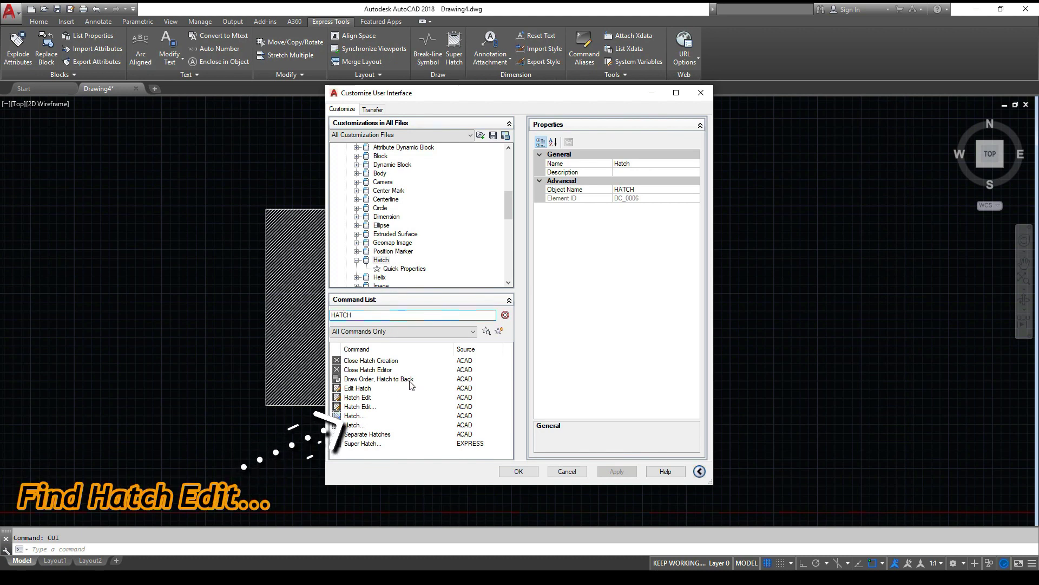
click(375, 399)
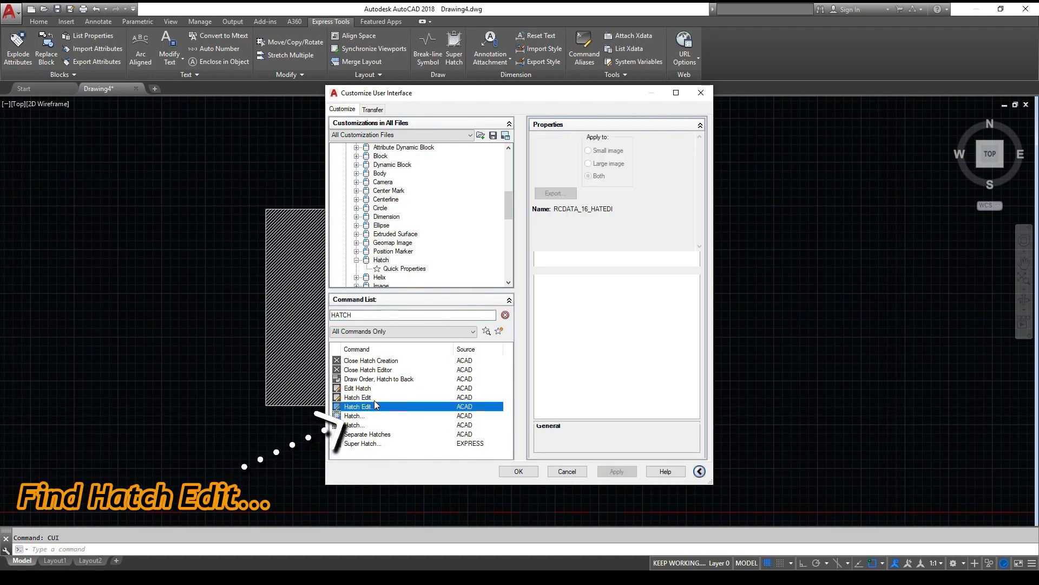
click(358, 406)
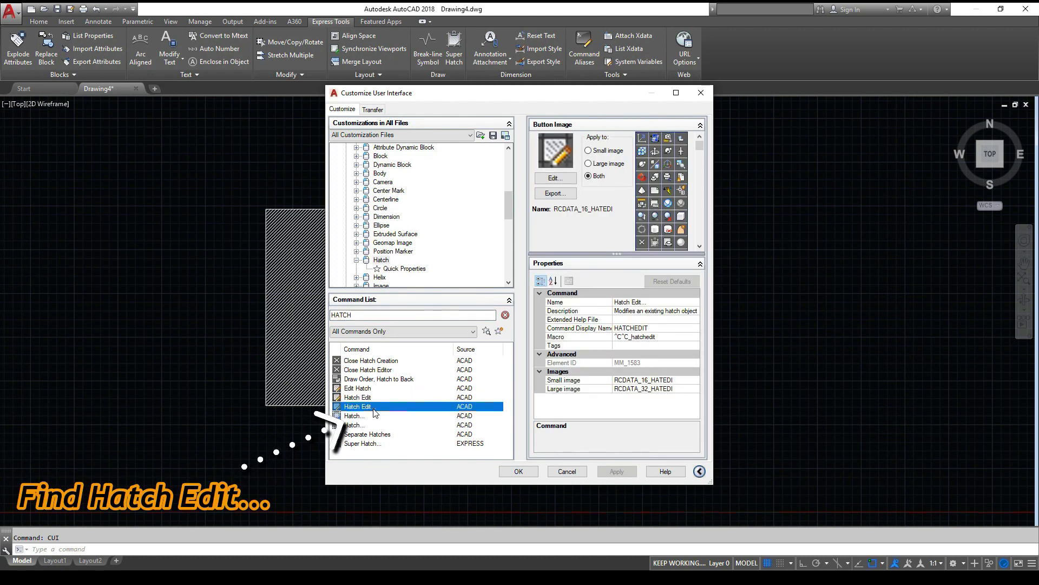
mouse_move(374, 413)
mouse_down()
mouse_move(393, 398)
mouse_move(405, 293)
mouse_move(409, 414)
mouse_move(425, 240)
mouse_move(413, 207)
mouse_move(387, 183)
mouse_move(391, 416)
mouse_move(407, 397)
mouse_move(407, 161)
mouse_move(401, 256)
mouse_up()
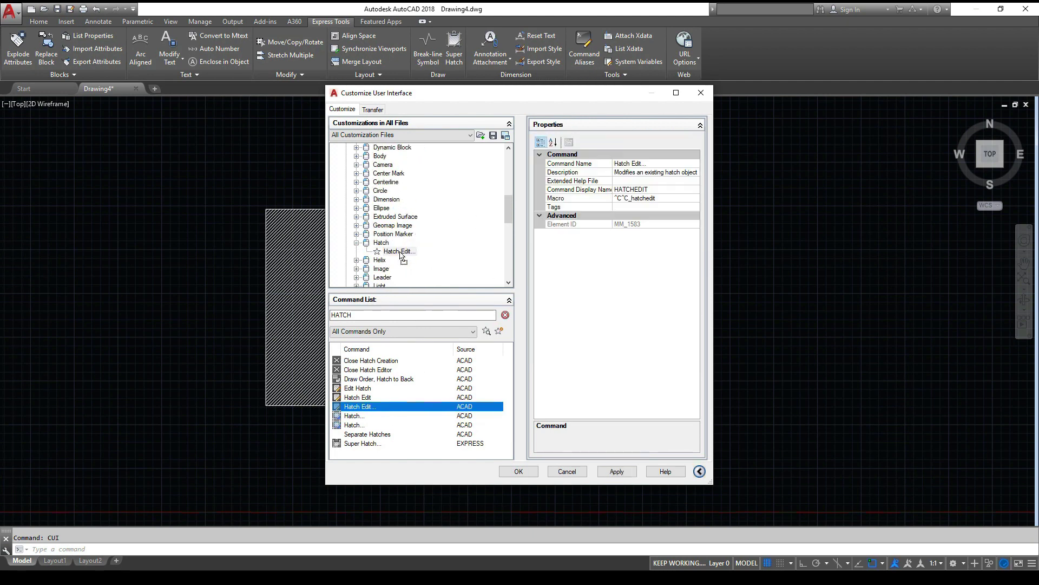
click(617, 471)
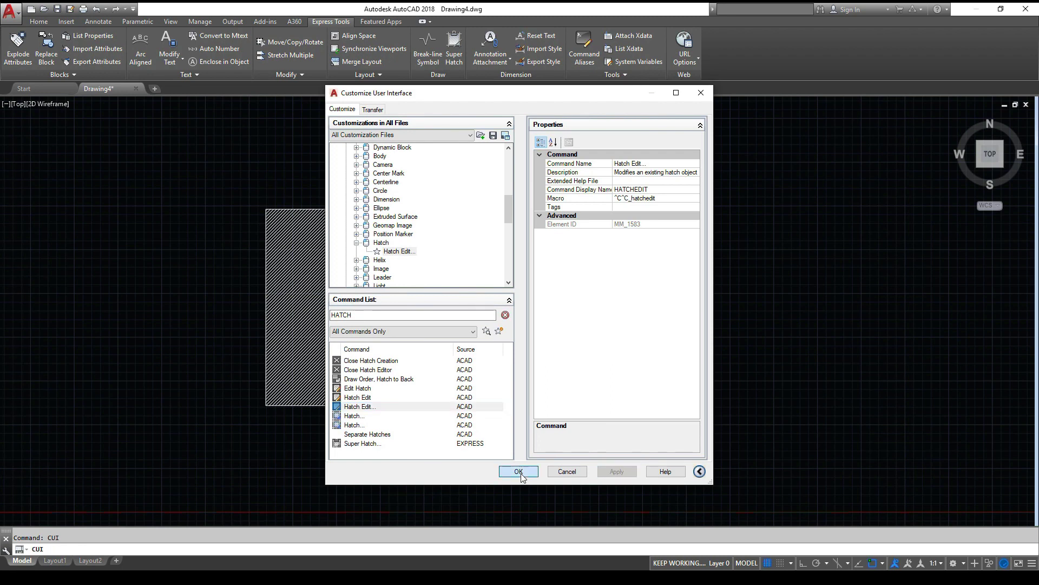
click(519, 470)
Step: Double-click the ANSI31 hatch to open the Hatch Edit dialog and move it up-left
double_click(499, 275)
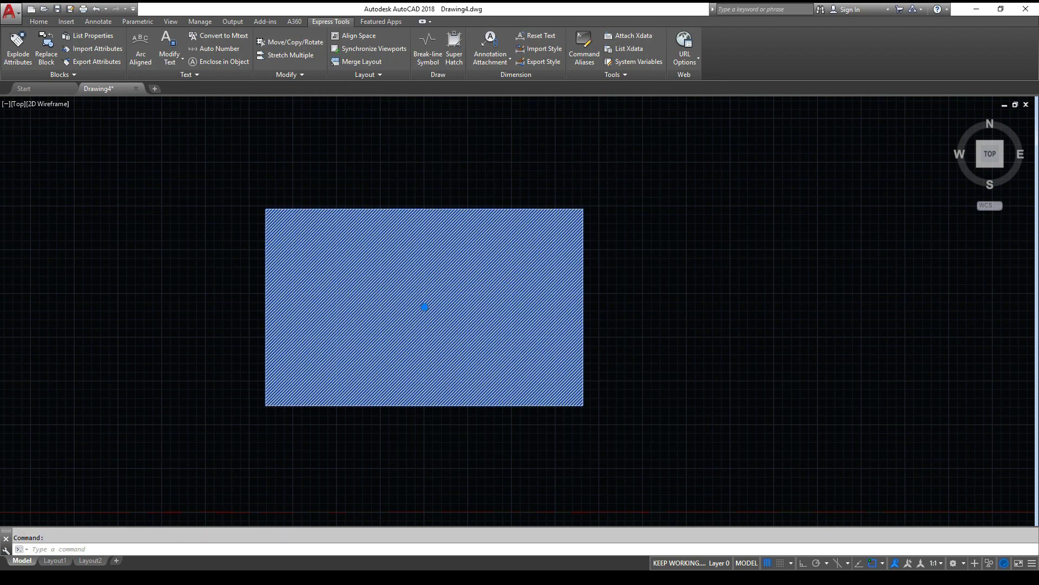
drag(535, 212, 441, 121)
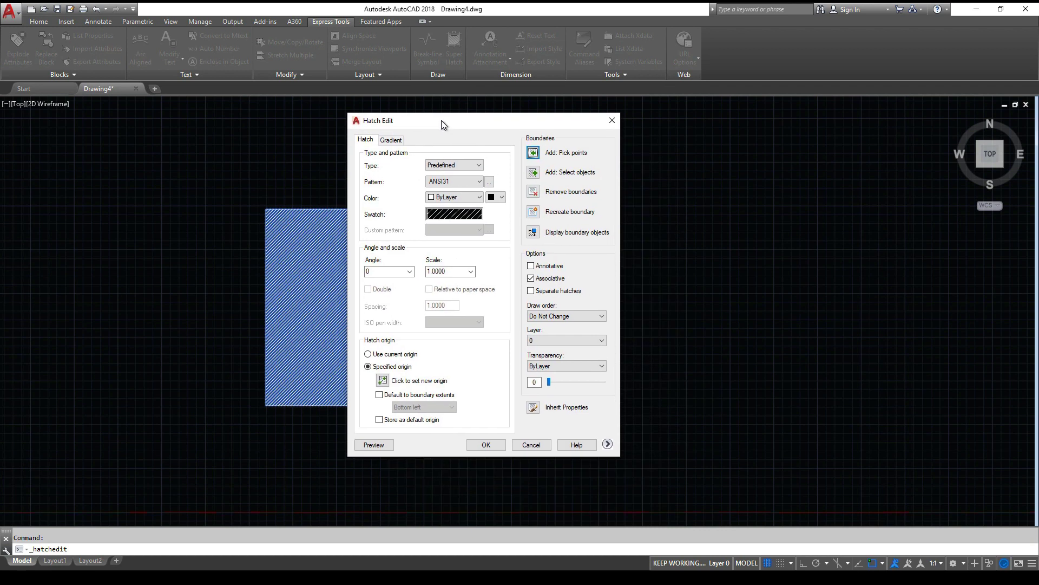